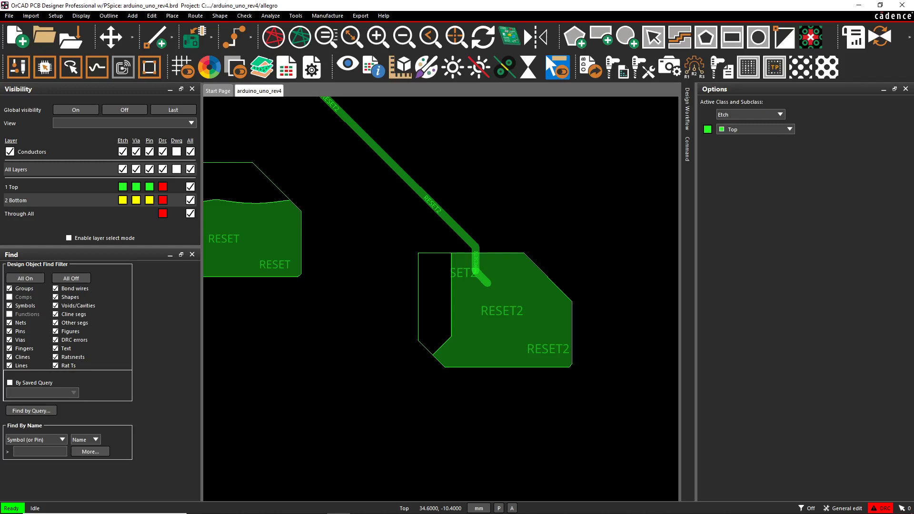
- Route a 0.2540 mm top-layer trace with Add Connect from the existing RESET2 trace above the RESET2 shape to the RESET2 component pad
scroll(507, 147, "down", 2)
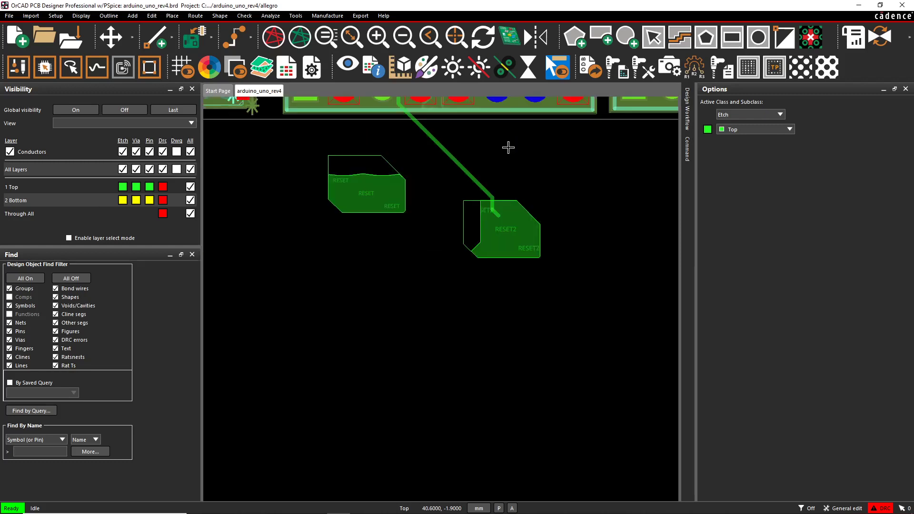
scroll(542, 153, "up", 2)
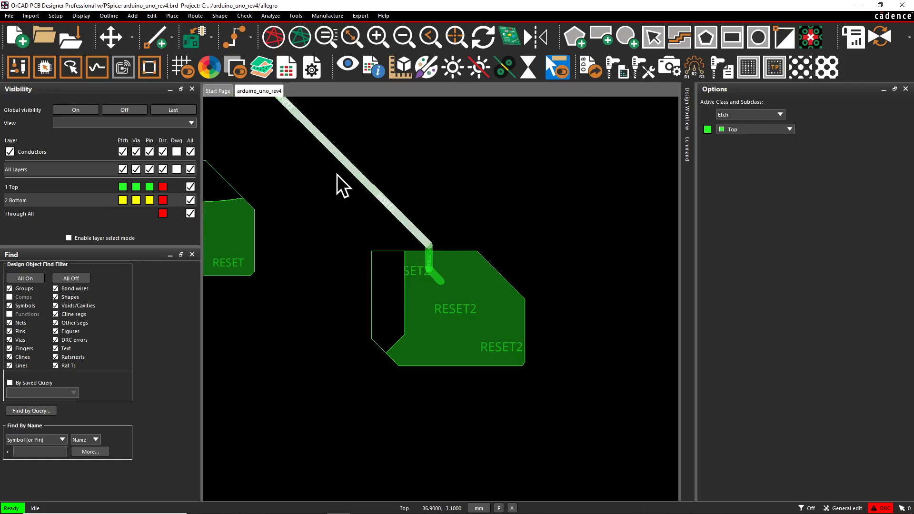
mouse_move(343, 164)
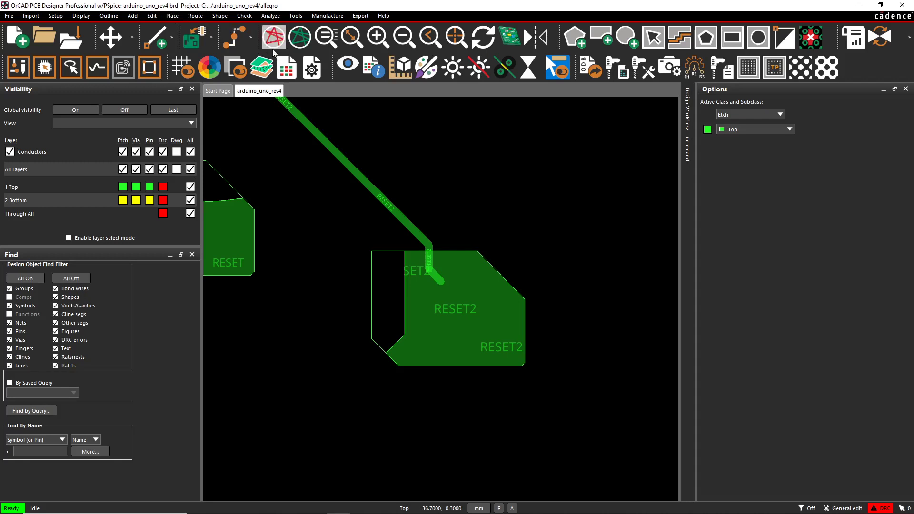
key("F3")
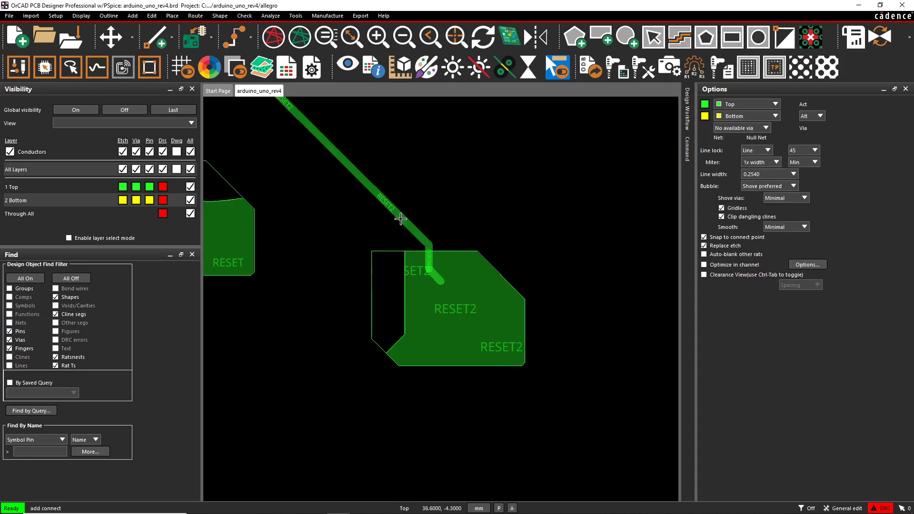
left_click(399, 217)
scroll(592, 143, "down", 5)
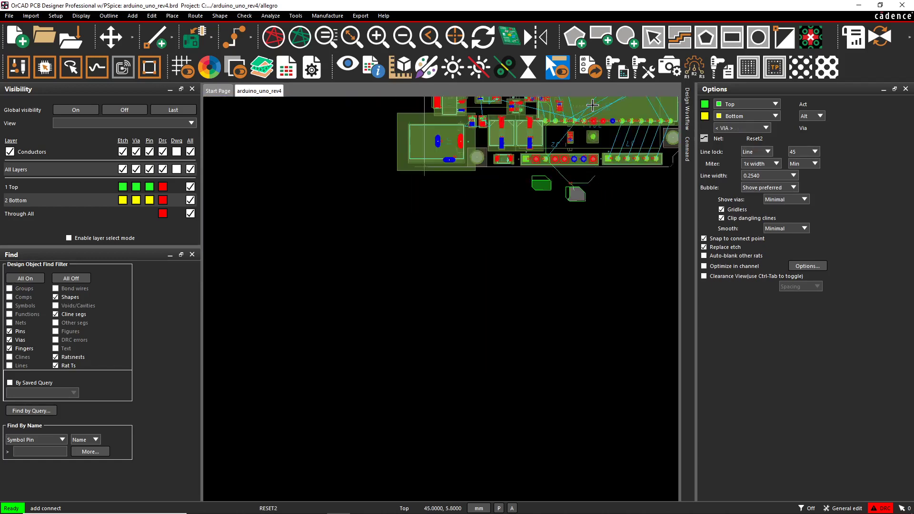
scroll(577, 105, "up", 3)
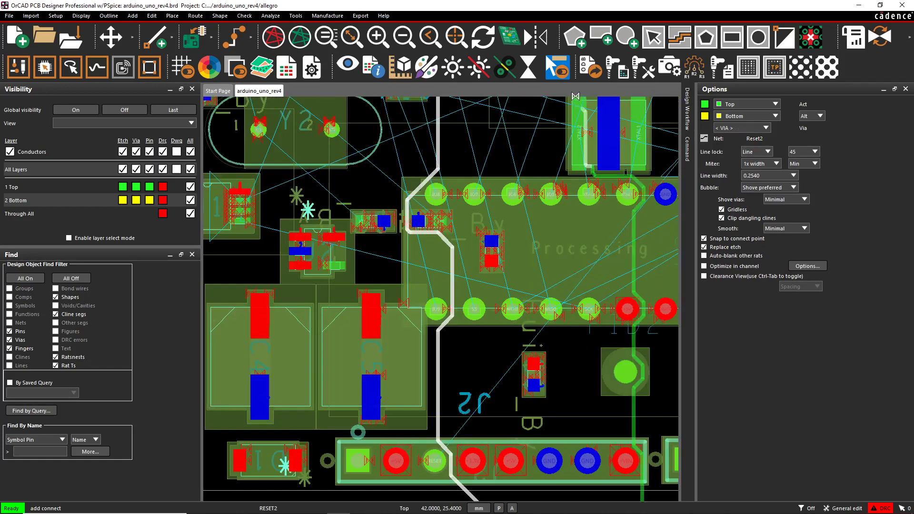
scroll(590, 138, "down", 1)
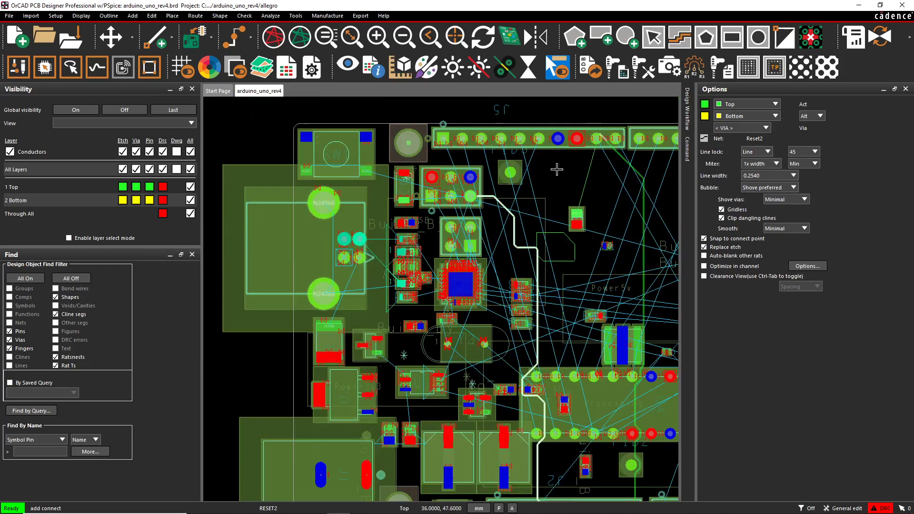
scroll(587, 217, "up", 4)
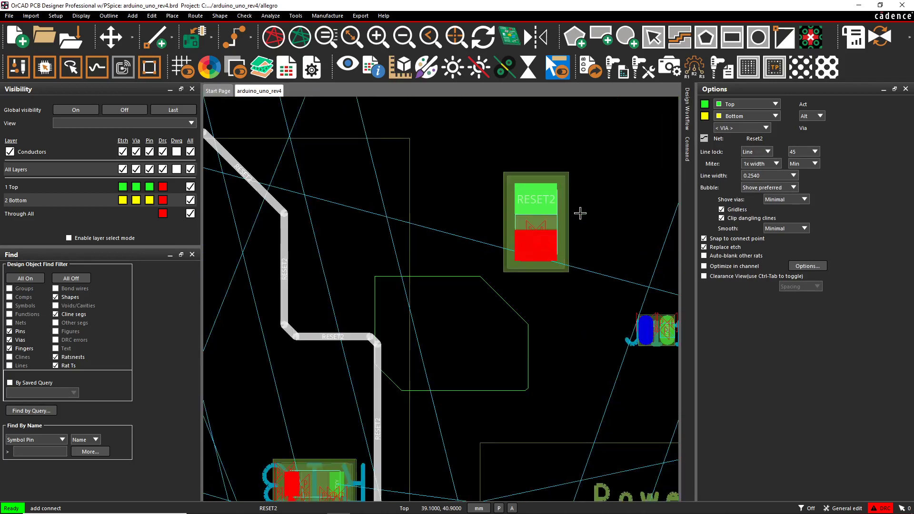
left_click(562, 200)
scroll(563, 180, "down", 4)
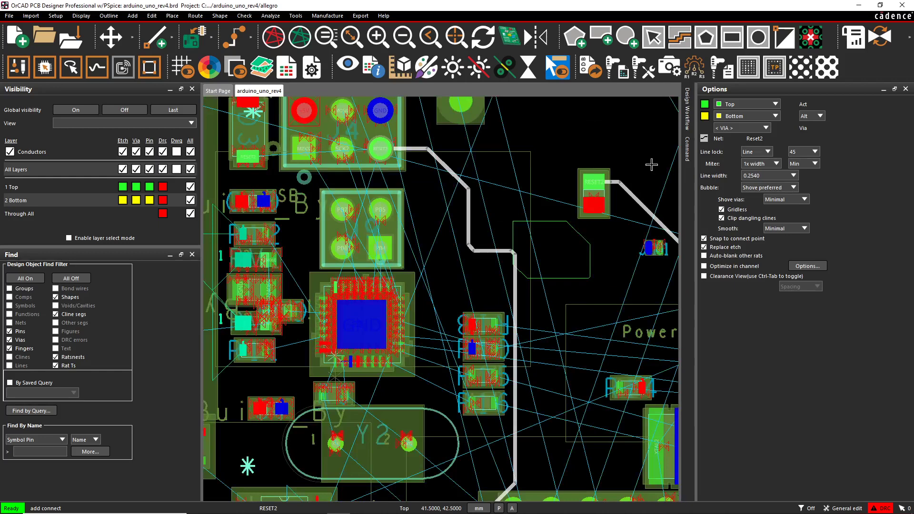
scroll(563, 177, "up", 1)
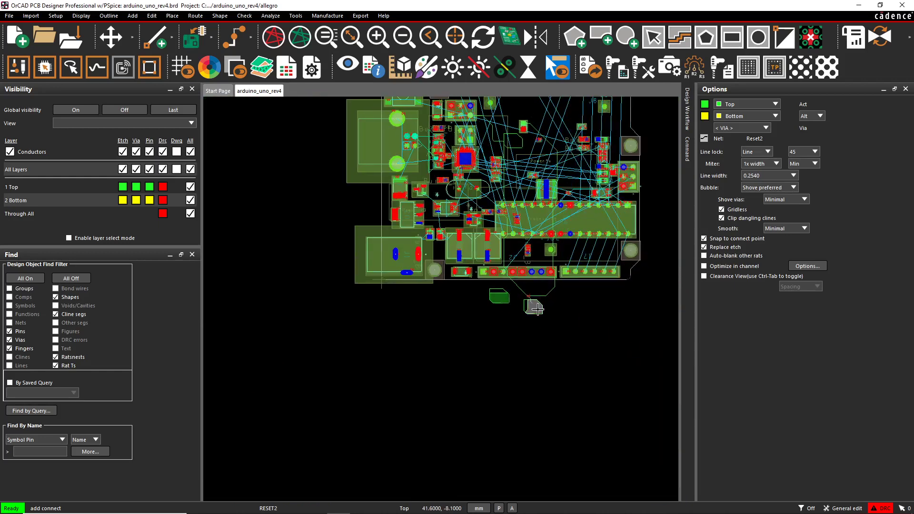
scroll(522, 285, "up", 3)
right_click(503, 294)
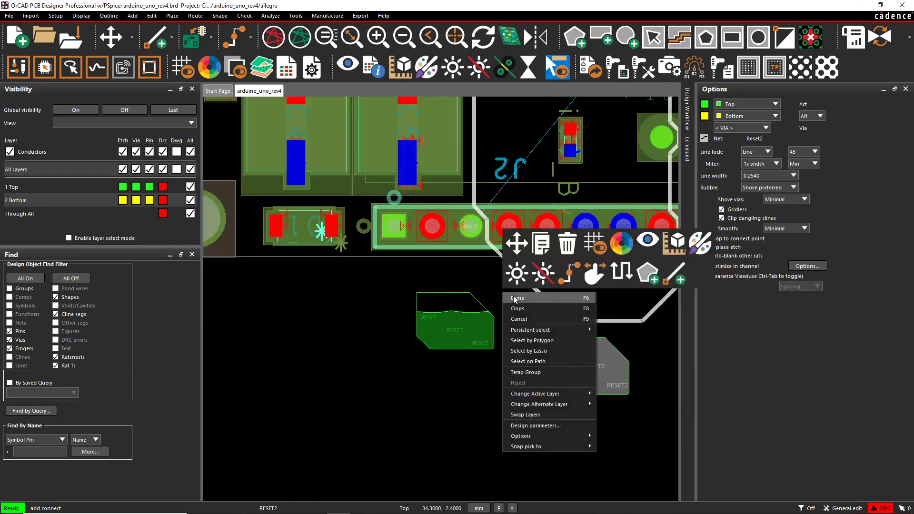
left_click(513, 300)
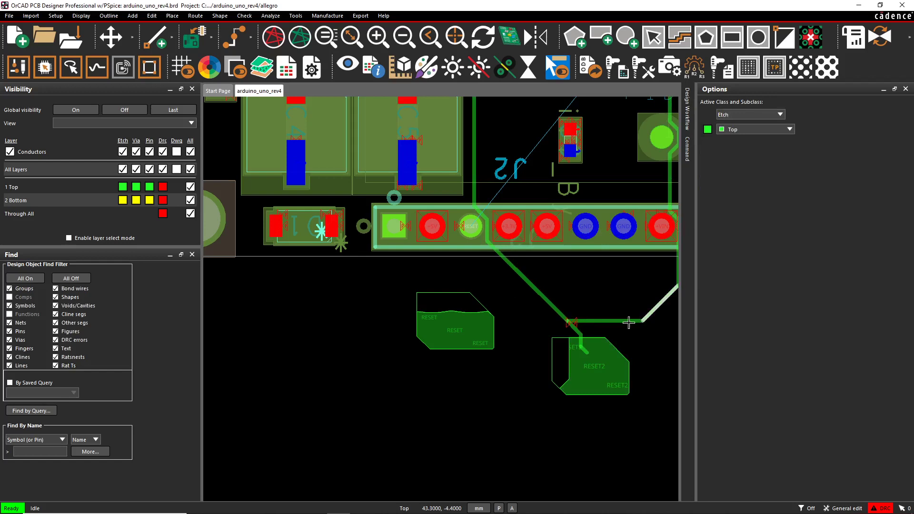
- Set the application mode to General Edit and select the diagonal RESET2 trace segment below the header, then clear the selection
middle_click_drag(581, 276, 520, 235)
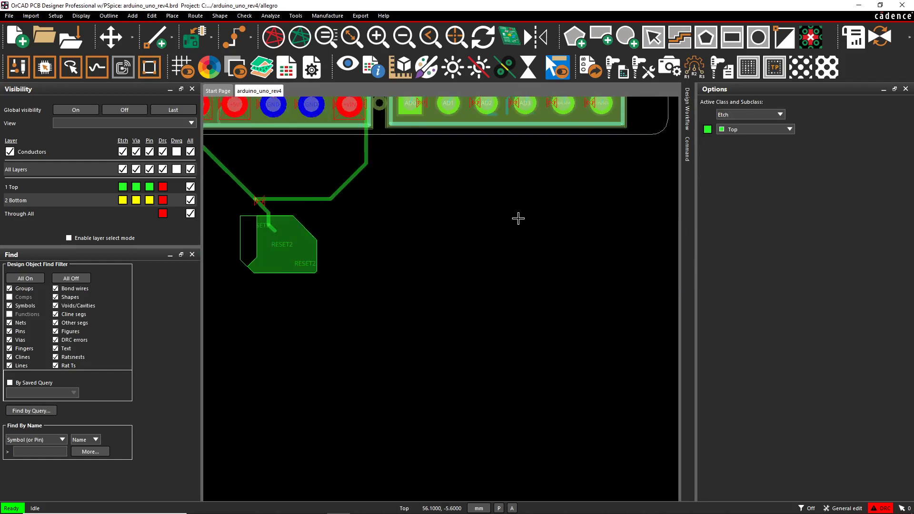
right_click(519, 220)
mouse_move(541, 239)
left_click(607, 236)
left_click(346, 183)
scroll(347, 183, "up", 2)
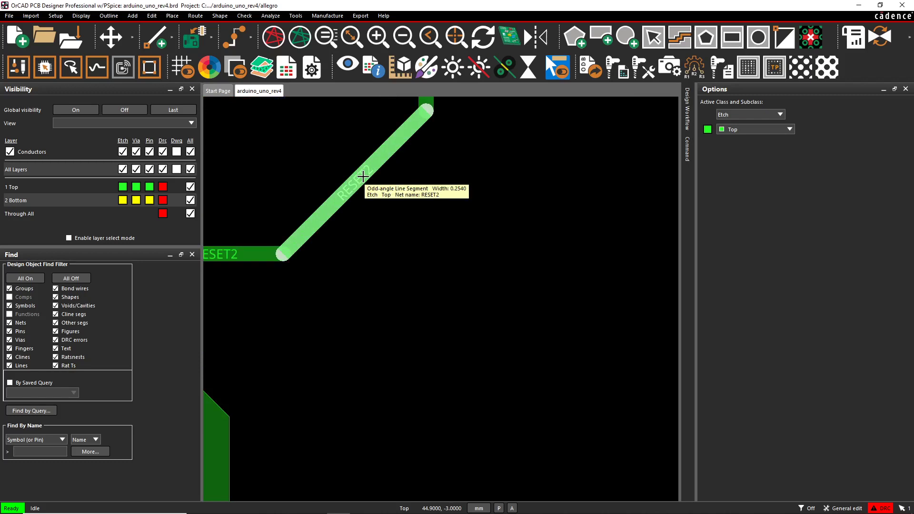
scroll(360, 179, "down", 2)
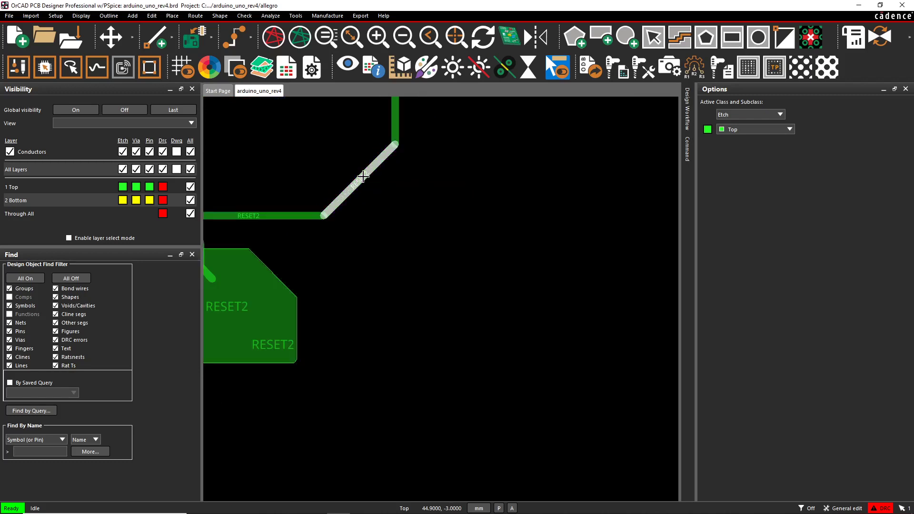
left_click(470, 195)
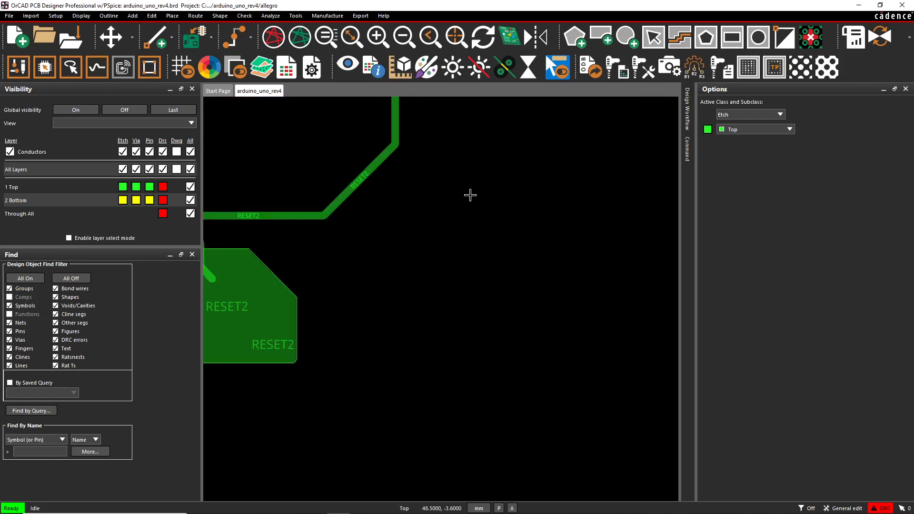
- Examine the RESET2 trace around the +VIN and AD0 header pins and review the available super filter options
scroll(470, 195, "down", 1)
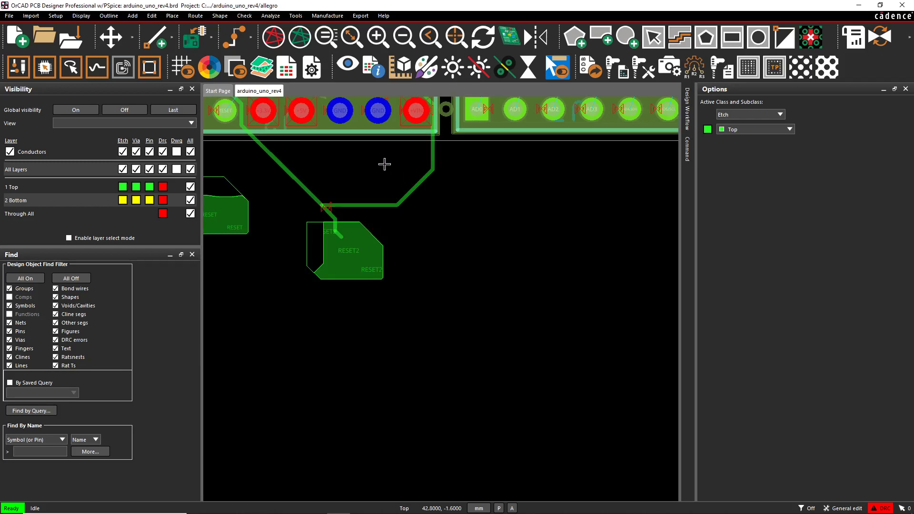
scroll(383, 163, "down", 1)
scroll(462, 109, "up", 2)
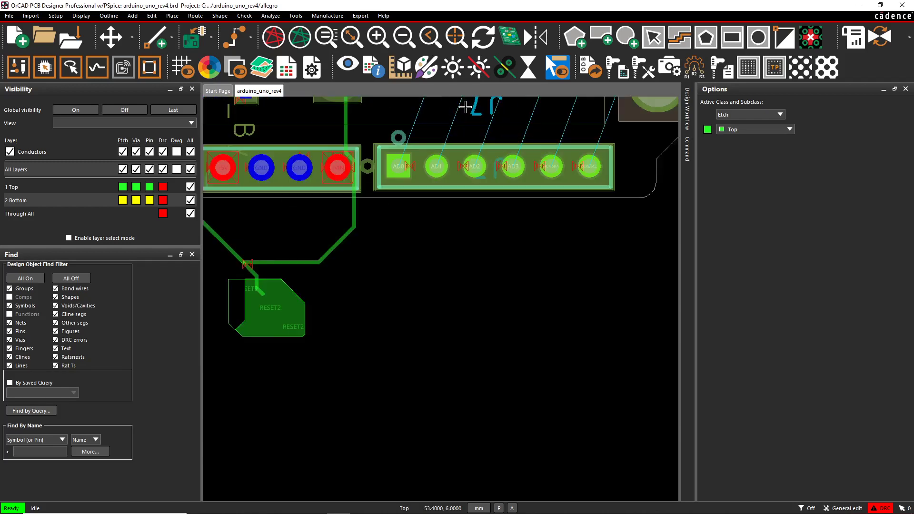
scroll(447, 115, "down", 2)
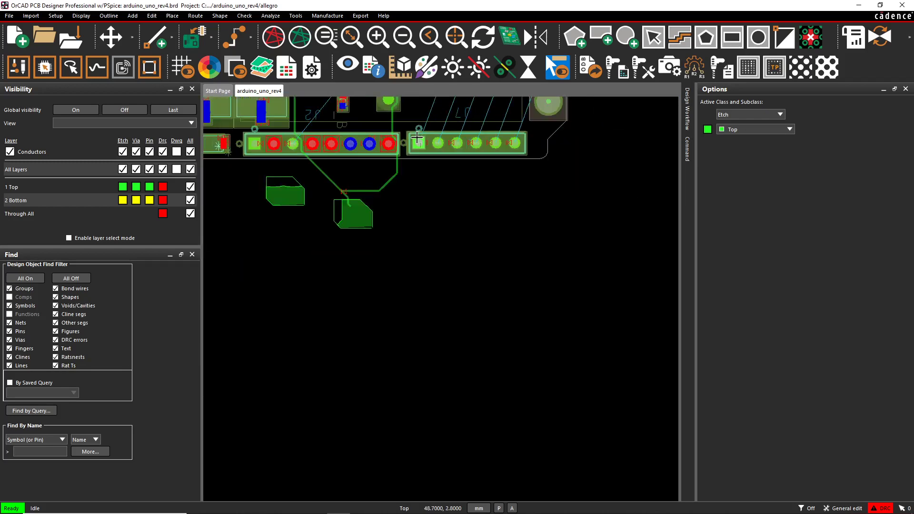
scroll(417, 141, "up", 2)
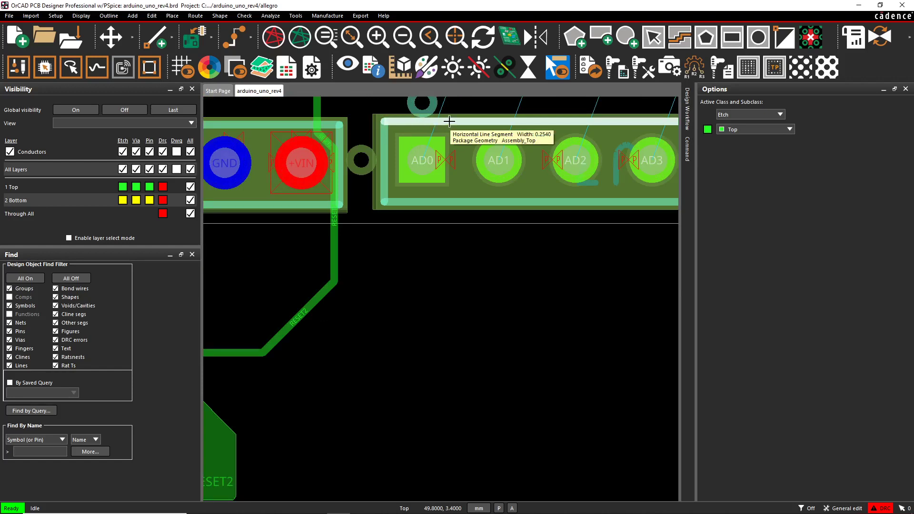
scroll(449, 121, "down", 1)
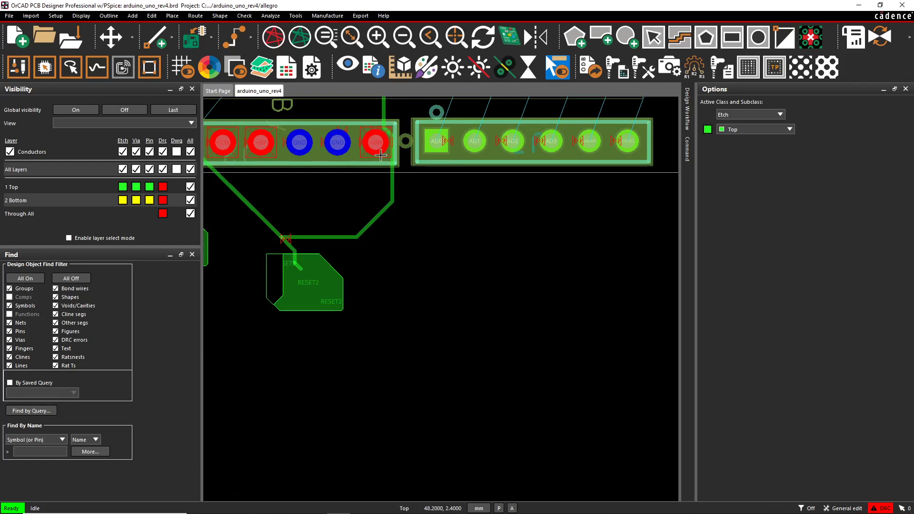
scroll(361, 214, "up", 2)
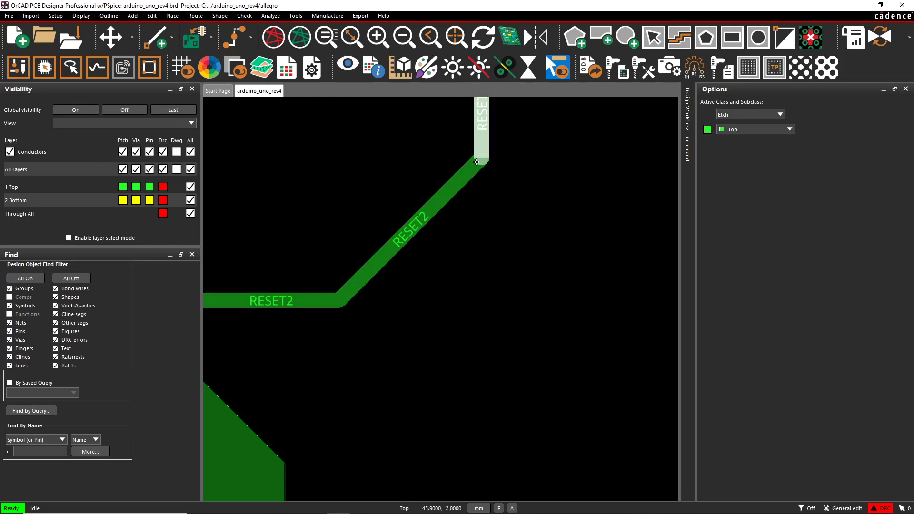
right_click(376, 144)
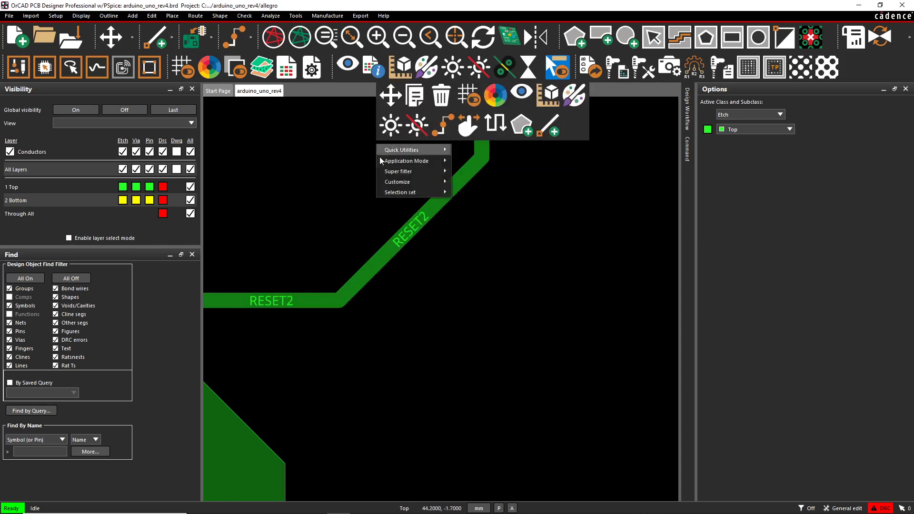
mouse_move(387, 174)
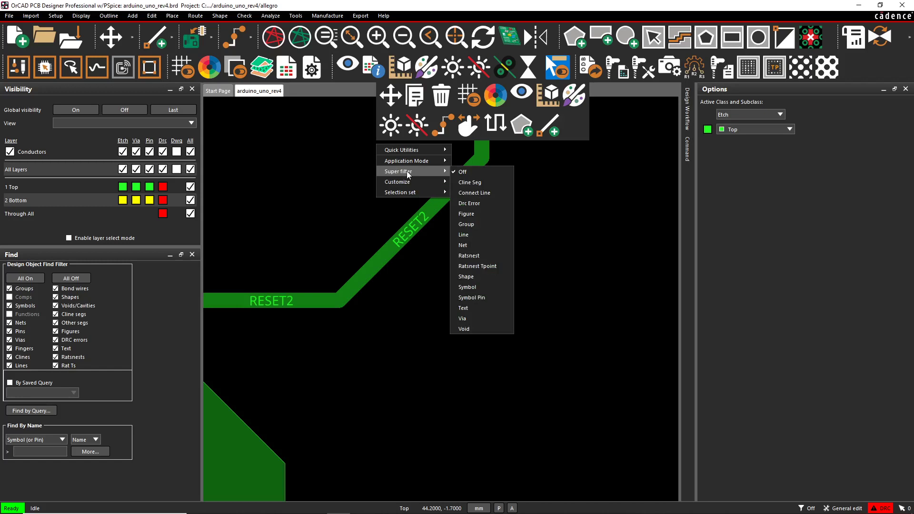
left_click(313, 179)
- Delete the diagonal segment of the new RESET2 trace below the +VIN pin
scroll(348, 225, "down", 3)
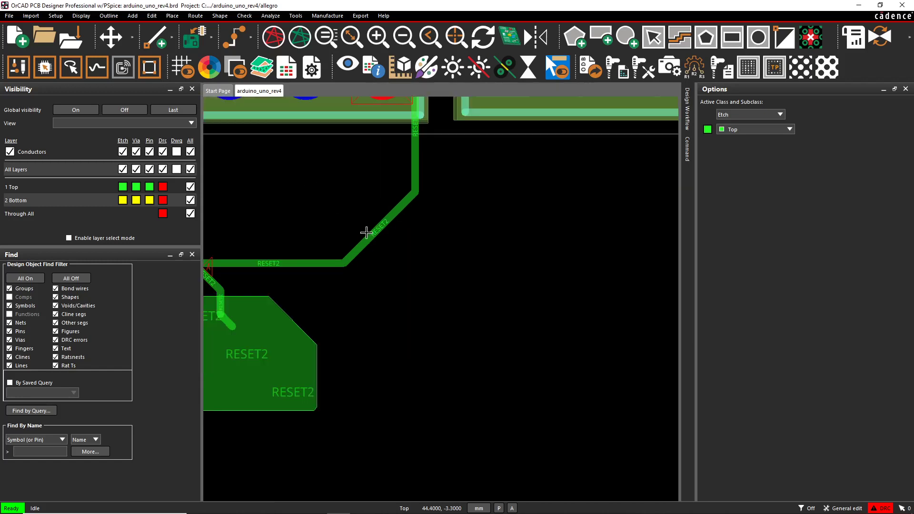
scroll(363, 230, "up", 5)
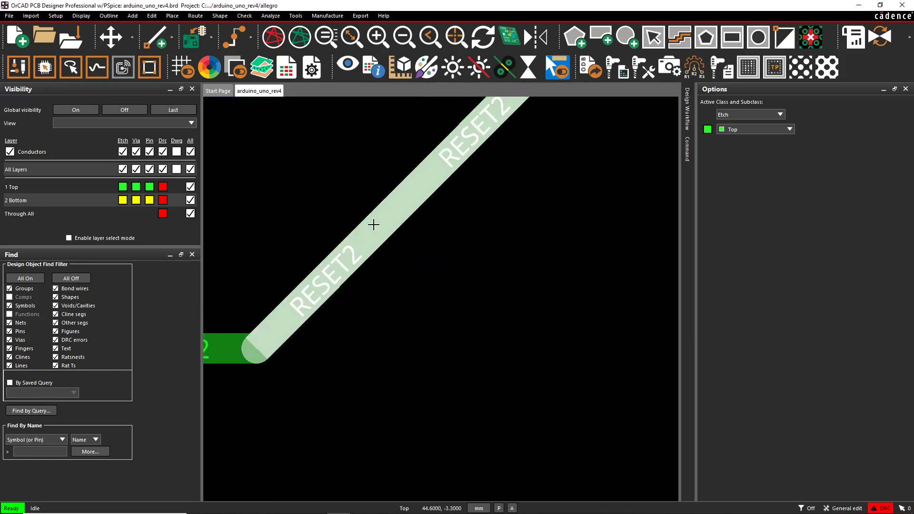
left_click(377, 224)
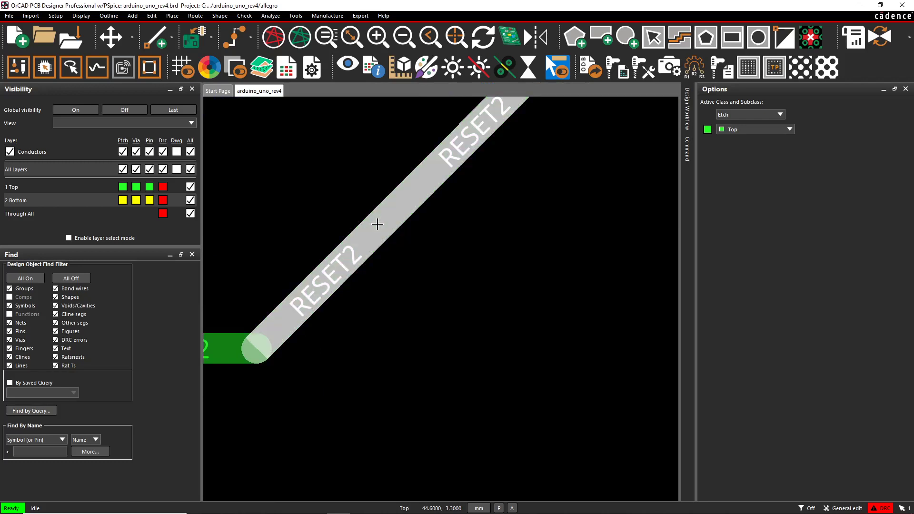
right_click(377, 224)
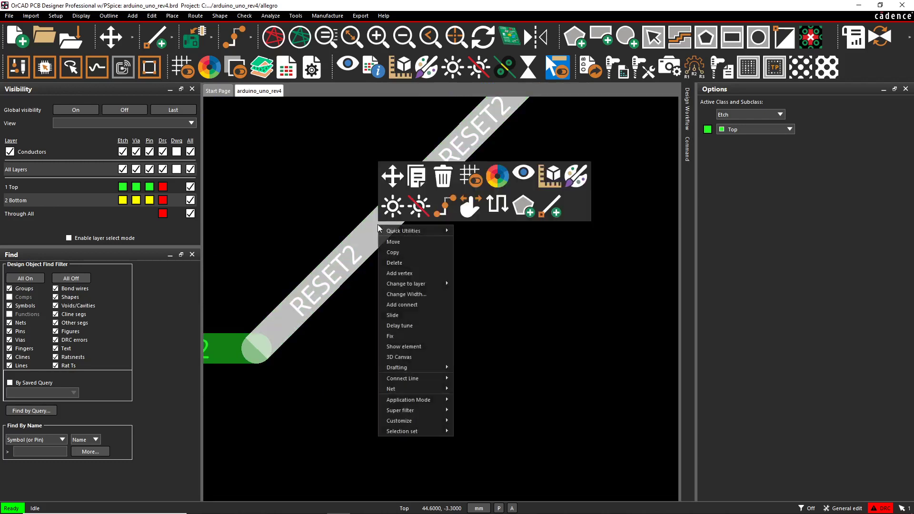
left_click(403, 254)
- Delete the horizontal and vertical RESET2 segments together with the long diagonal segment running up to the header
scroll(359, 190, "down", 1)
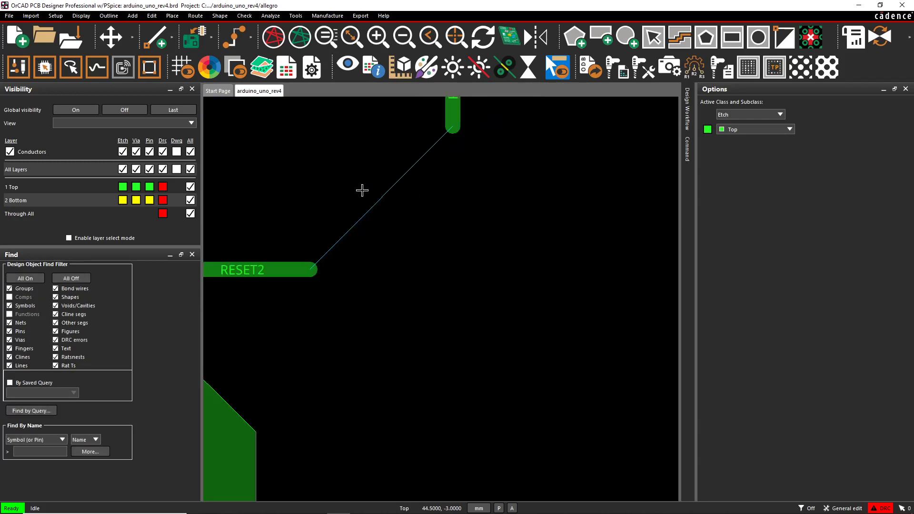
scroll(390, 180, "down", 1)
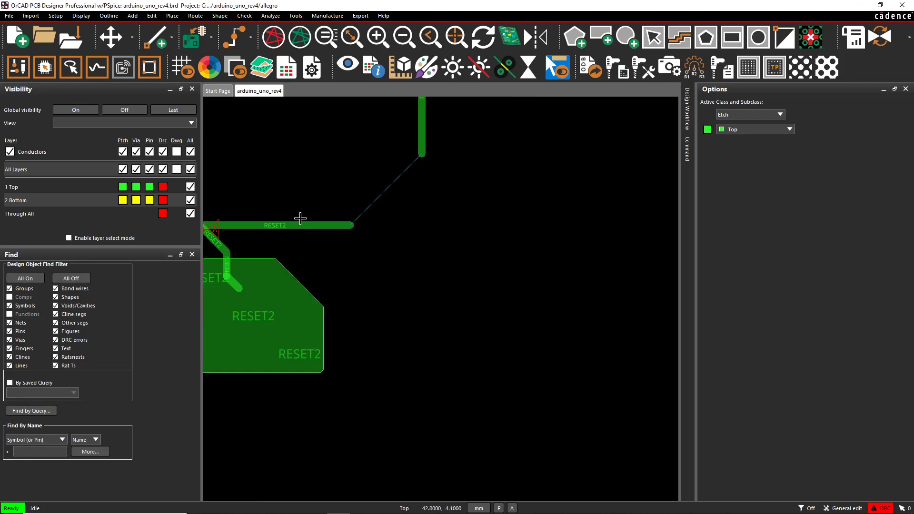
scroll(332, 182, "down", 2)
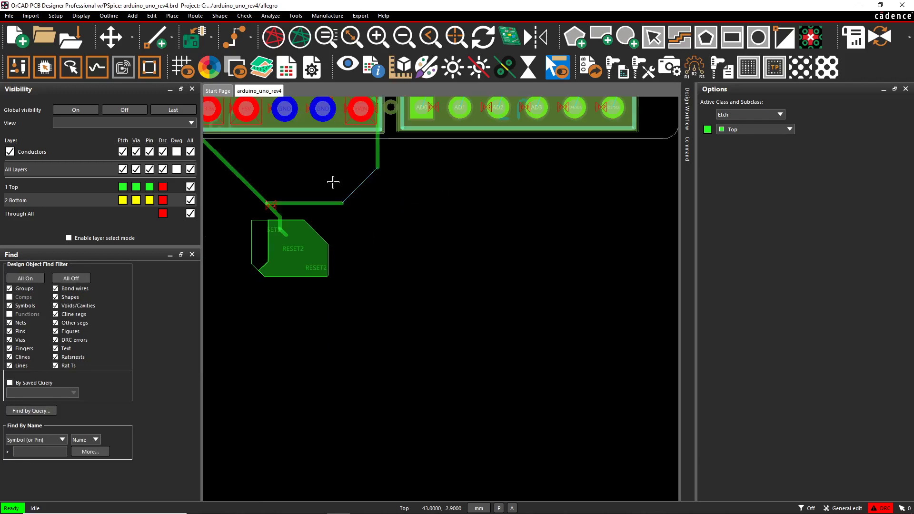
right_click(321, 205)
left_click(298, 178)
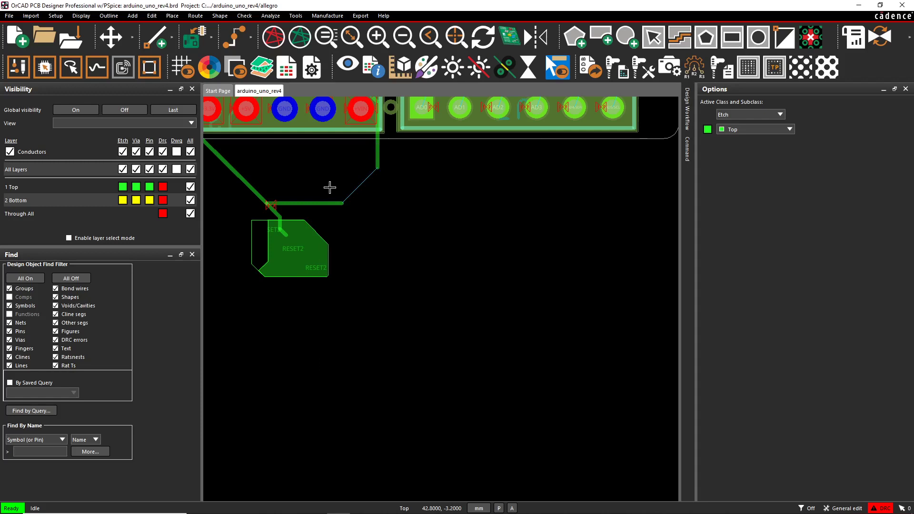
left_click(322, 203)
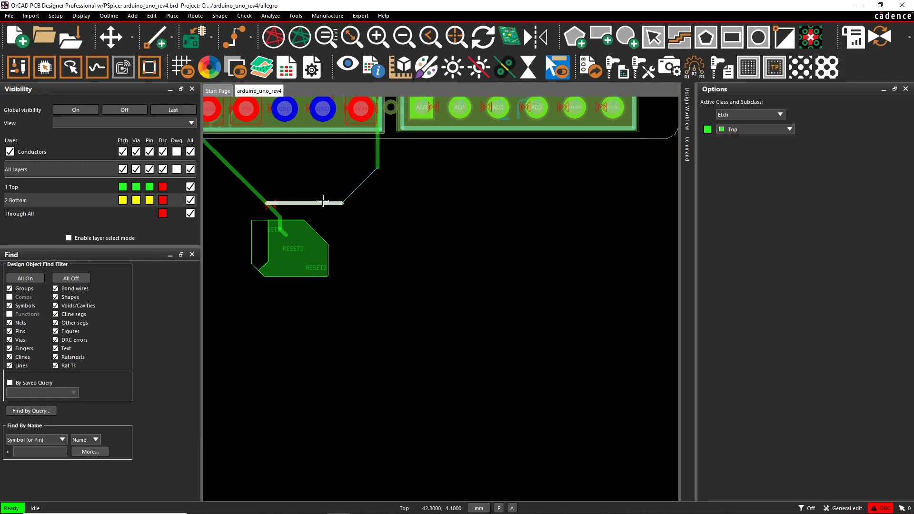
left_click(377, 159, "ctrl")
left_click(234, 171, "ctrl")
right_click(276, 174)
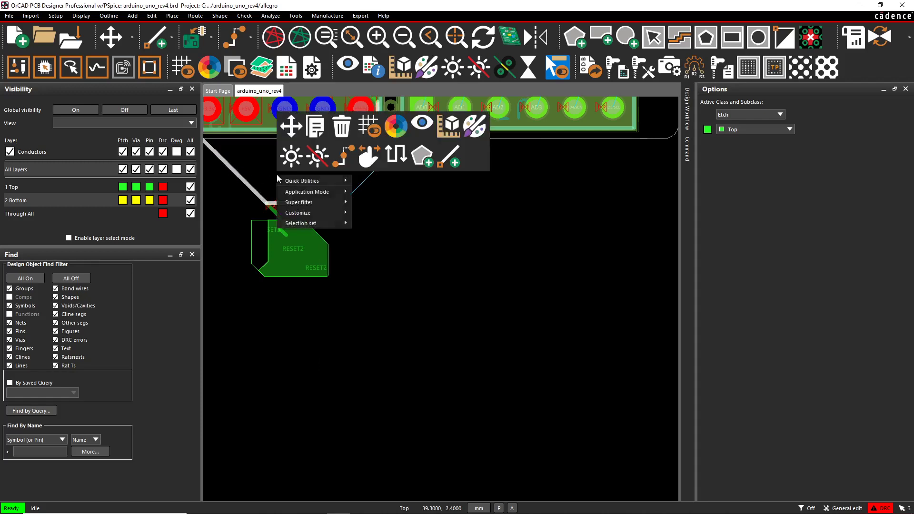
left_click(326, 157)
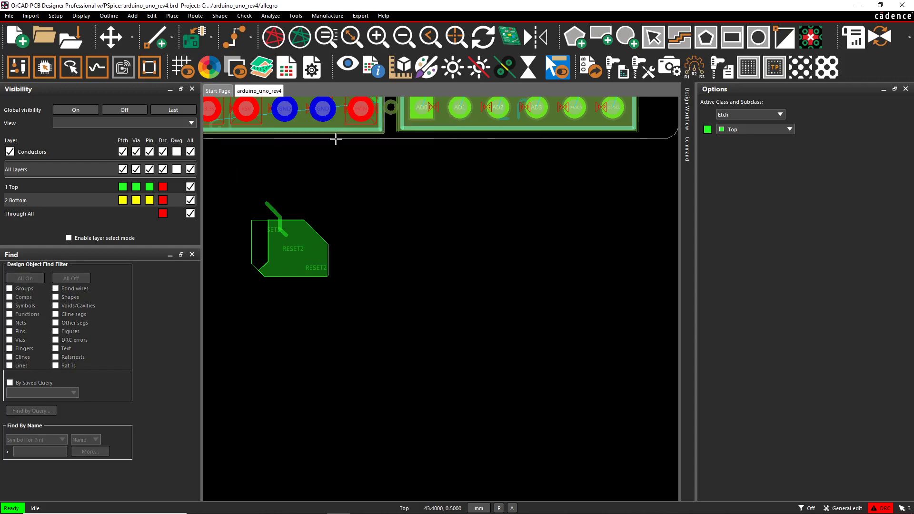
- Restore the deleted RESET2 trace segments below the header and clear the selection
scroll(322, 165, "up", 5)
scroll(330, 163, "down", 4)
left_click(330, 163)
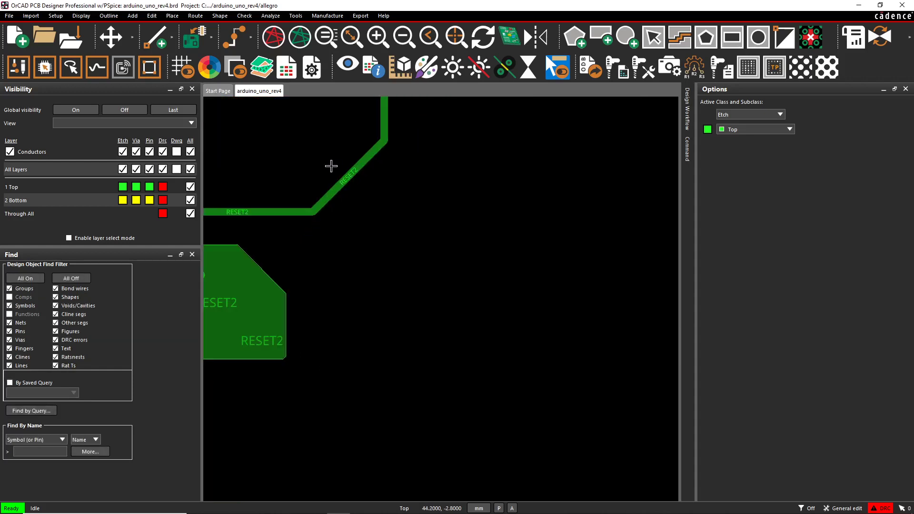
- Examine the RESET2 trace where it passes the RESET header pin and runs diagonally below the header
scroll(281, 166, "down", 3)
middle_click_drag(398, 215, 285, 154)
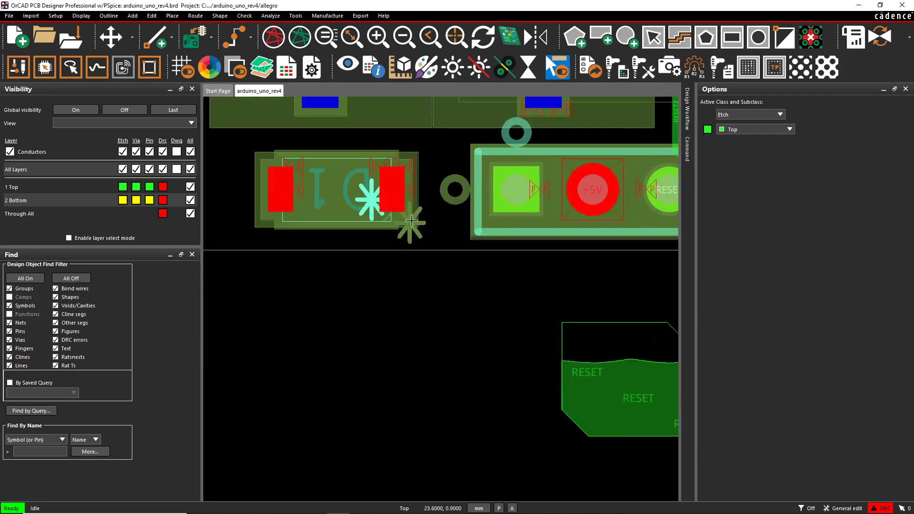
scroll(431, 224, "down", 1)
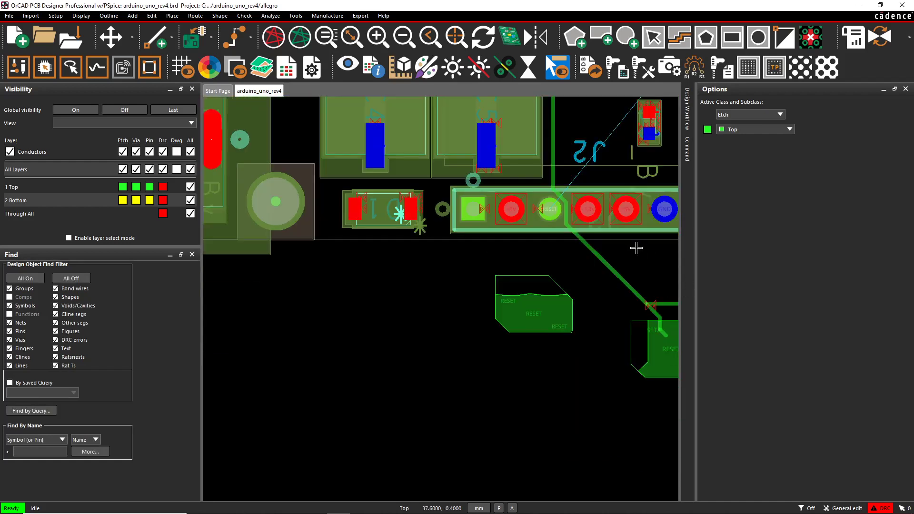
scroll(638, 247, "down", 1)
scroll(556, 238, "up", 4)
scroll(555, 245, "down", 2)
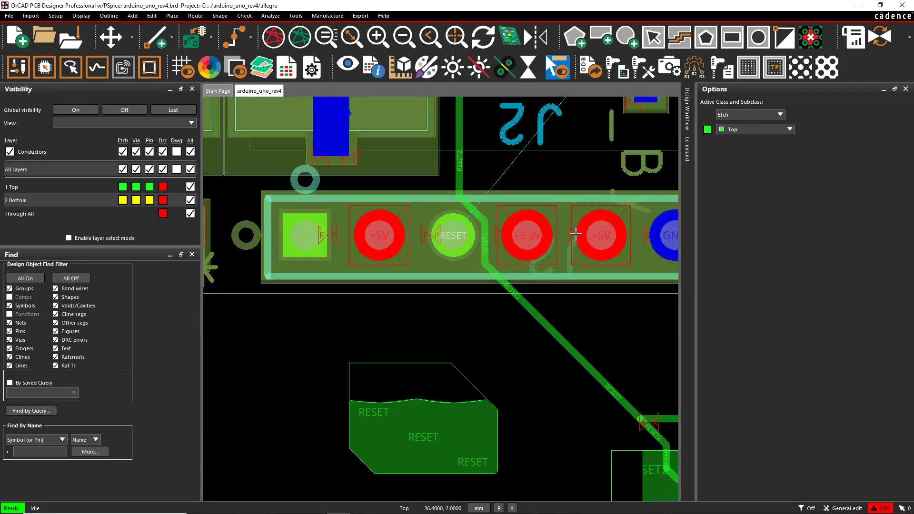
key("Right")
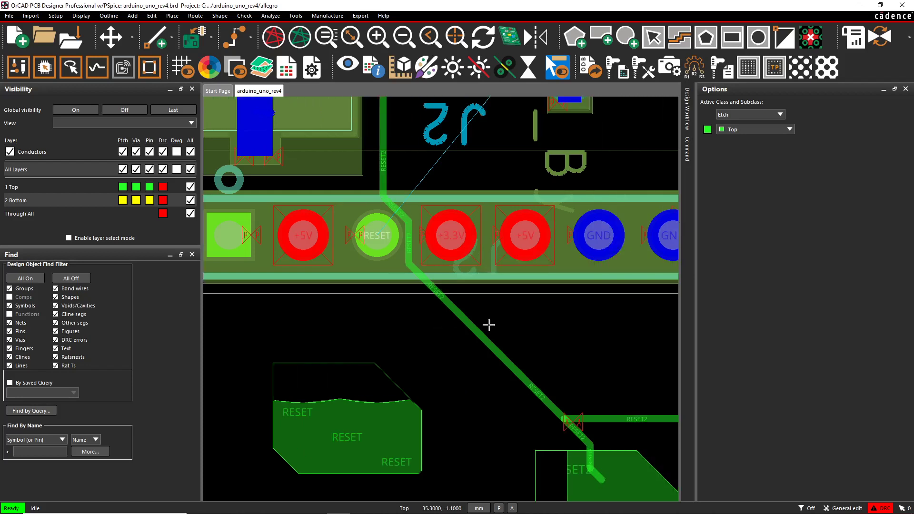
scroll(485, 345, "up", 2)
scroll(482, 328, "down", 2)
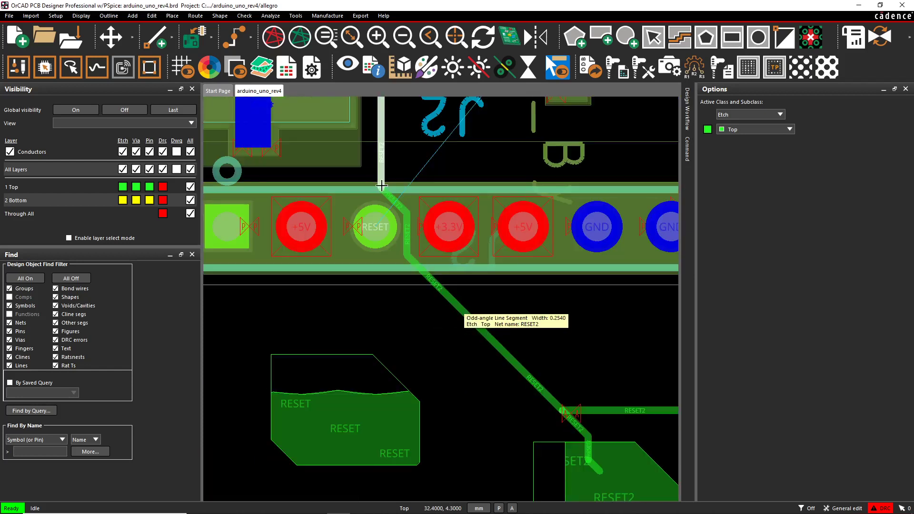
right_click(416, 353)
left_click(383, 328)
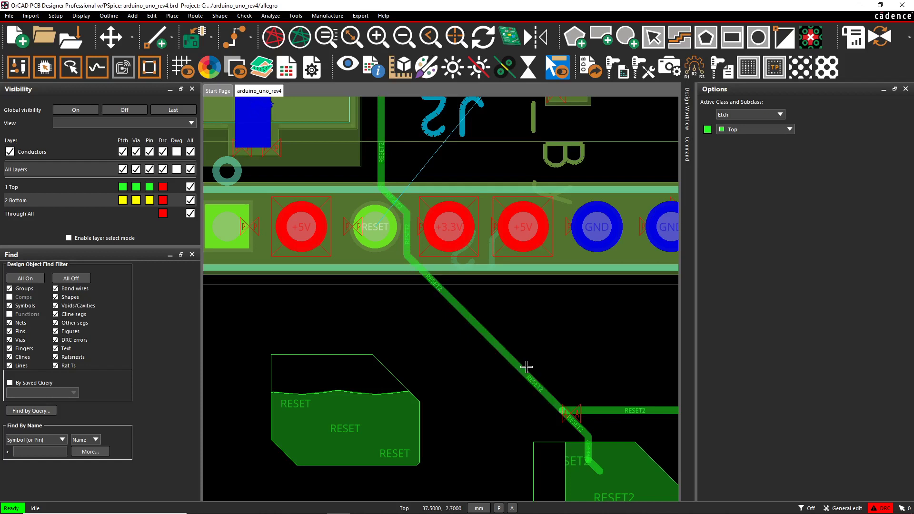
- Set the super filter to Cline Seg and select the short vertical RESET2 segment beside the RESET pin
right_click(393, 318)
mouse_move(462, 335)
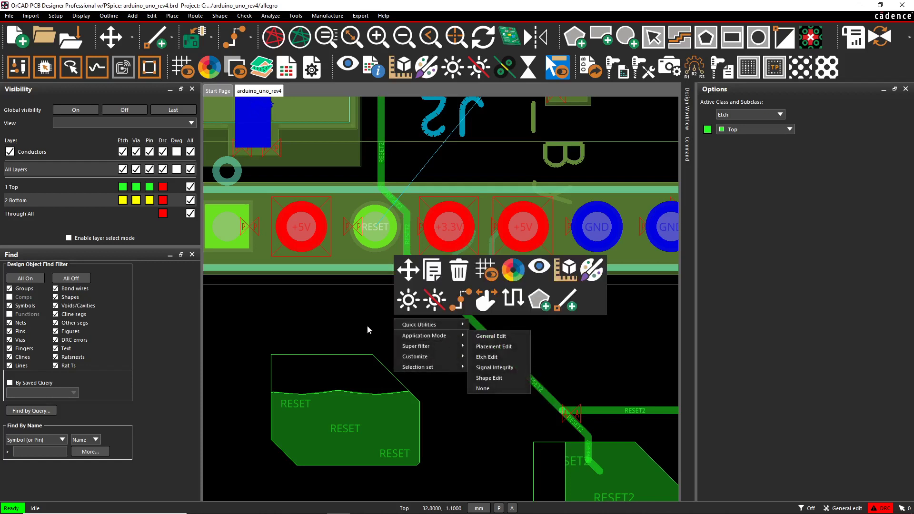
mouse_move(431, 347)
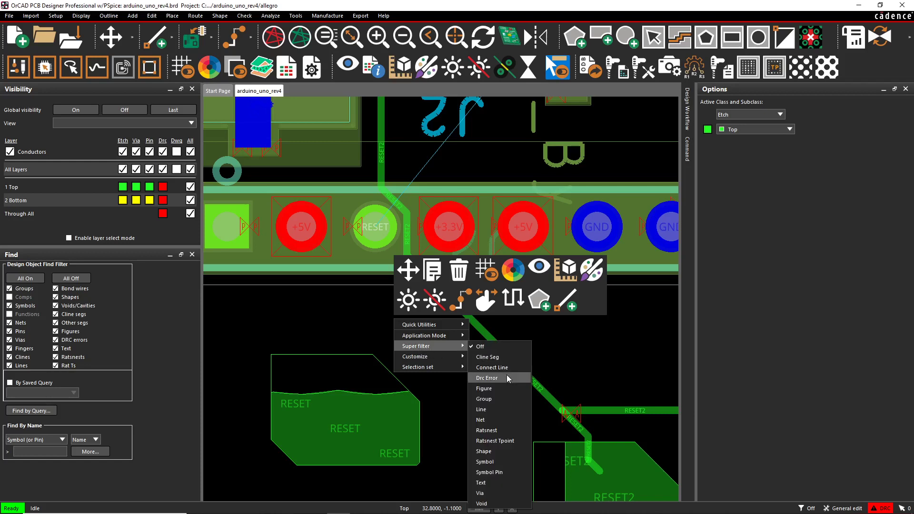
left_click(504, 357)
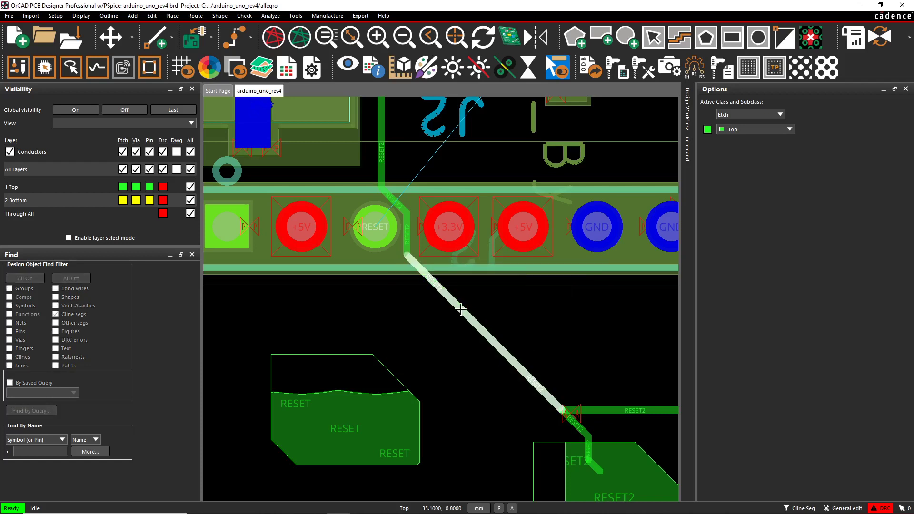
left_click(407, 216)
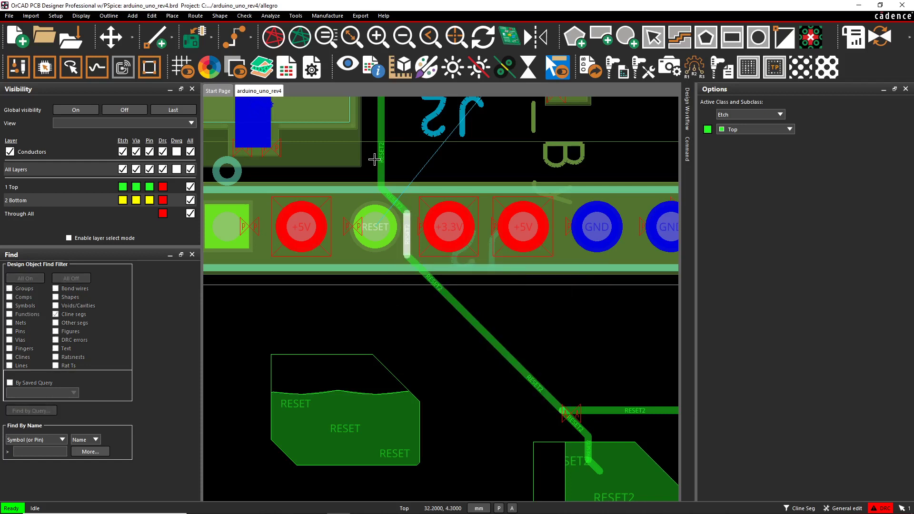
- Set the super filter to Connect Line and examine the full RESET2 connect line from the board area down to the RESET2 shape
right_click(413, 325)
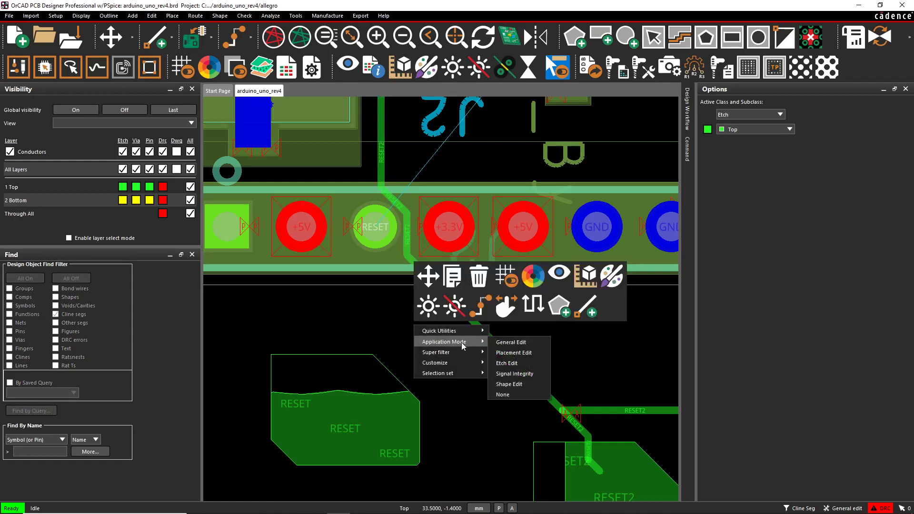
mouse_move(466, 352)
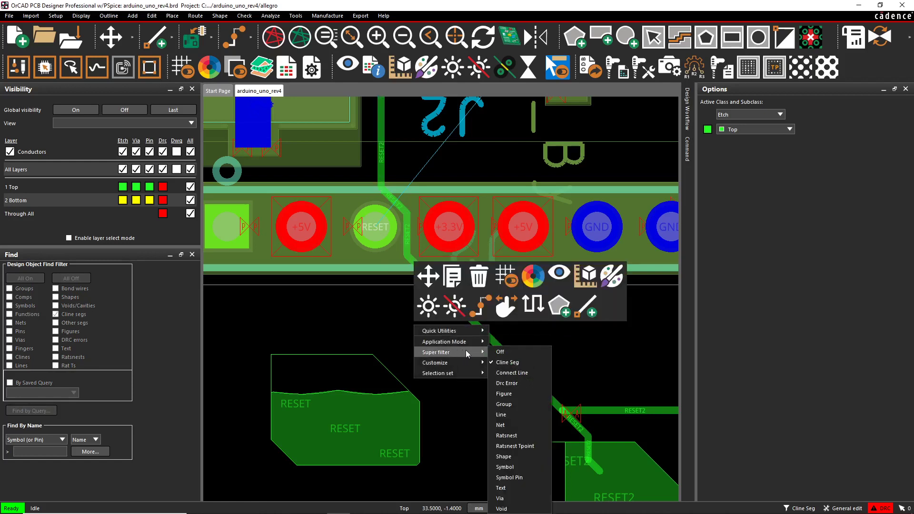
left_click(513, 375)
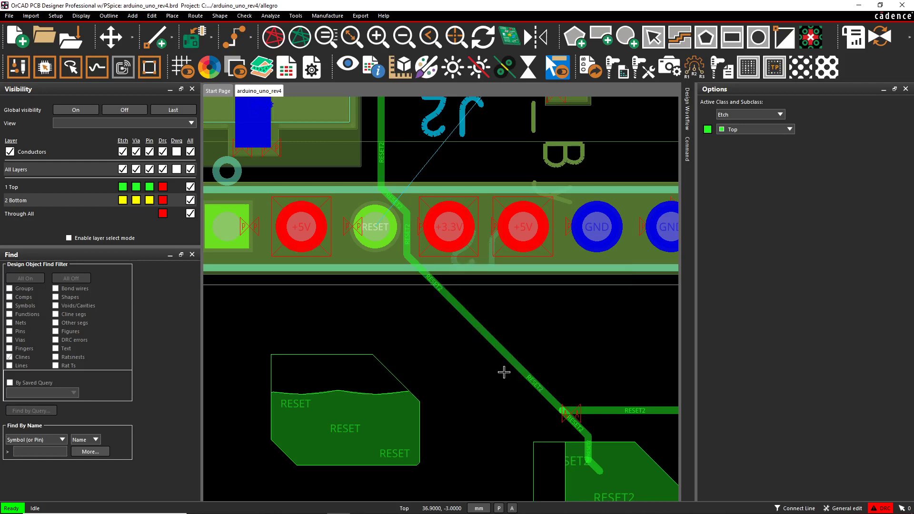
scroll(461, 309, "down", 4)
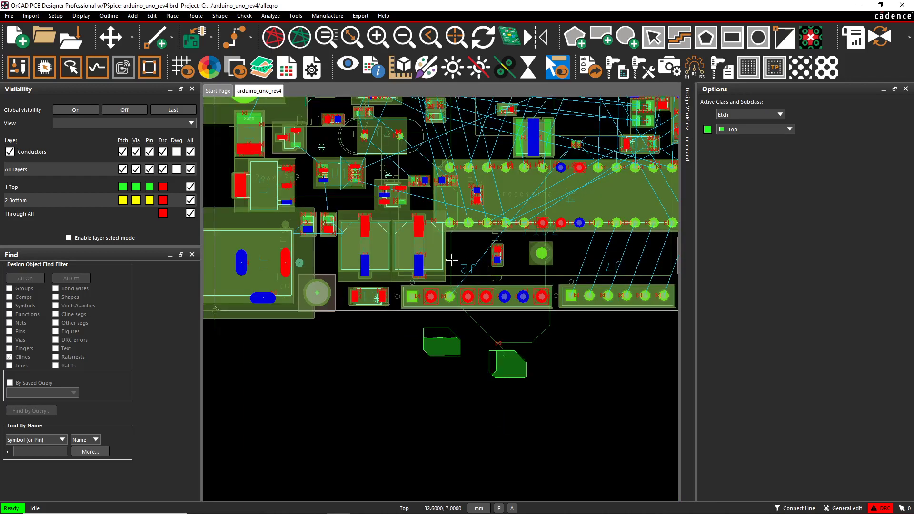
scroll(453, 259, "up", 4)
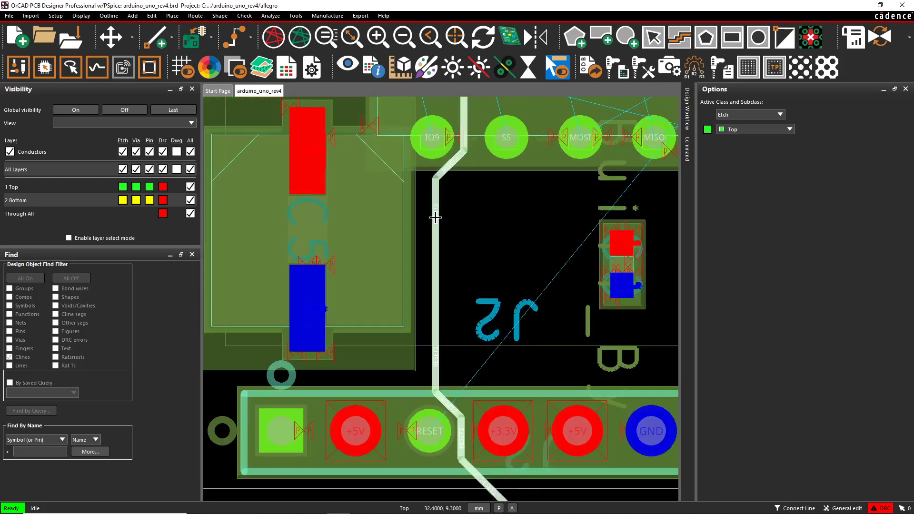
scroll(435, 217, "down", 4)
scroll(435, 177, "up", 4)
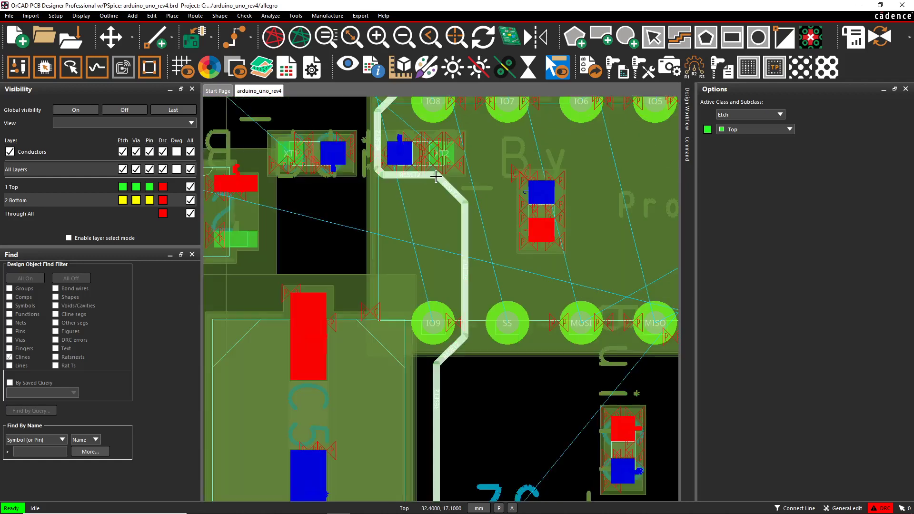
scroll(436, 177, "down", 2)
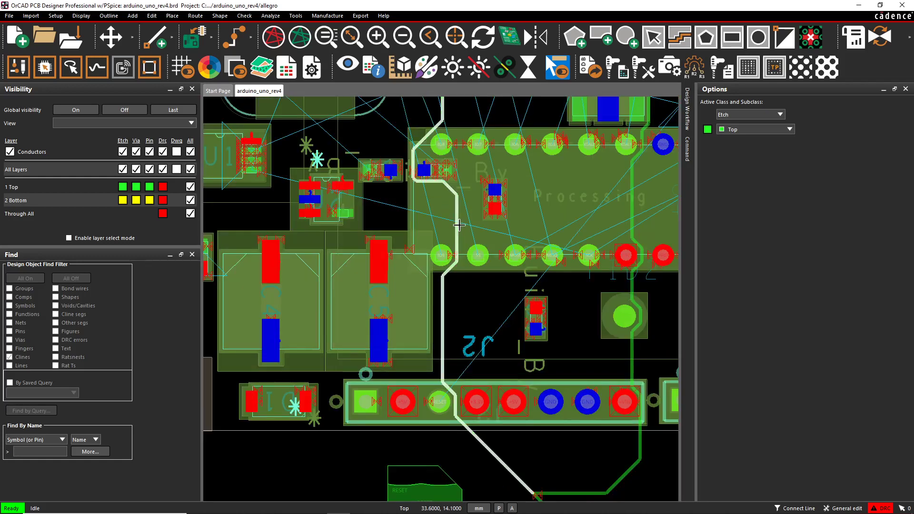
scroll(459, 225, "down", 2)
scroll(530, 373, "up", 5)
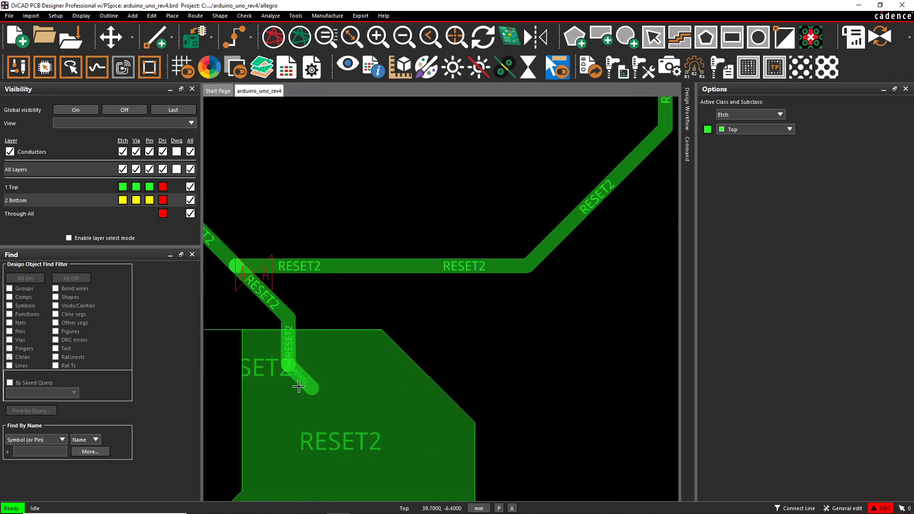
- Delete the short diagonal RESET2 connect line on the RESET2 shape and the adjoining connect line leading up to the trace junction
left_click(288, 340)
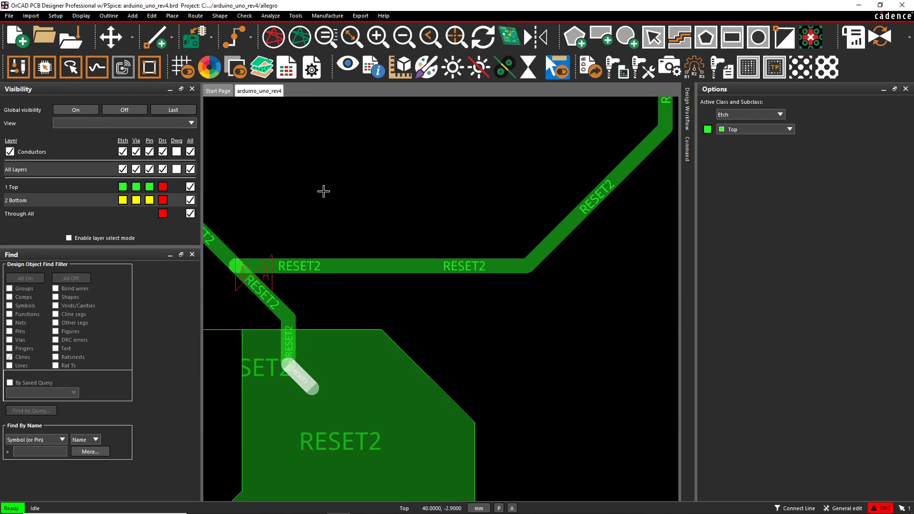
right_click(372, 307)
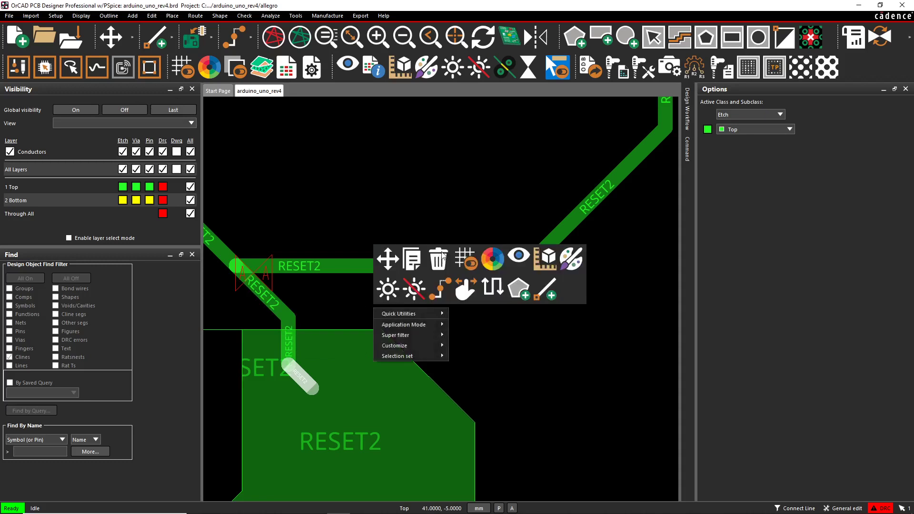
left_click(438, 258)
right_click(320, 313)
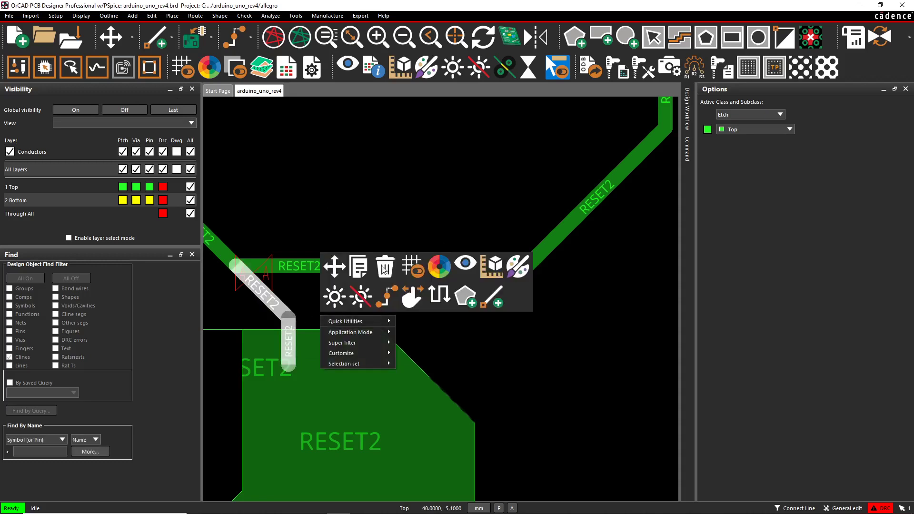
left_click(385, 269)
key("Left")
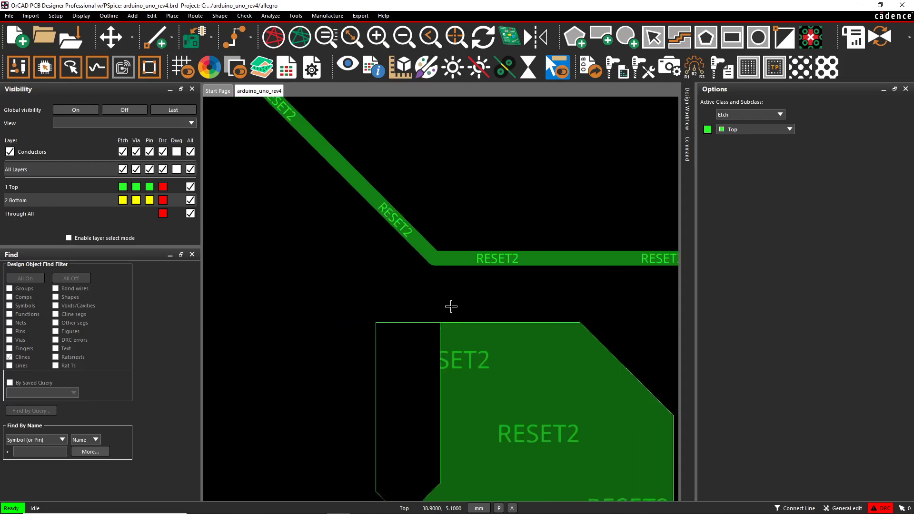
- Undo both RESET2 connect line deletions and clear the selection
key("ctrl+z")
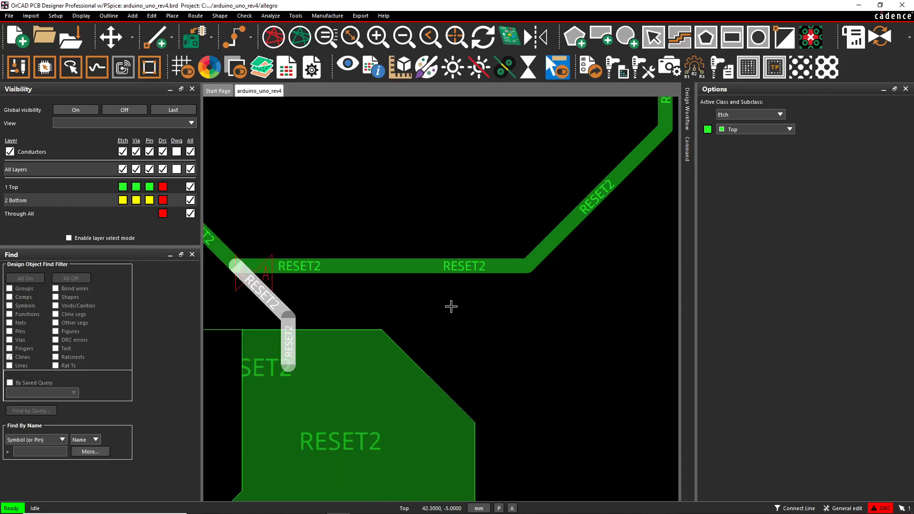
key("ctrl+z")
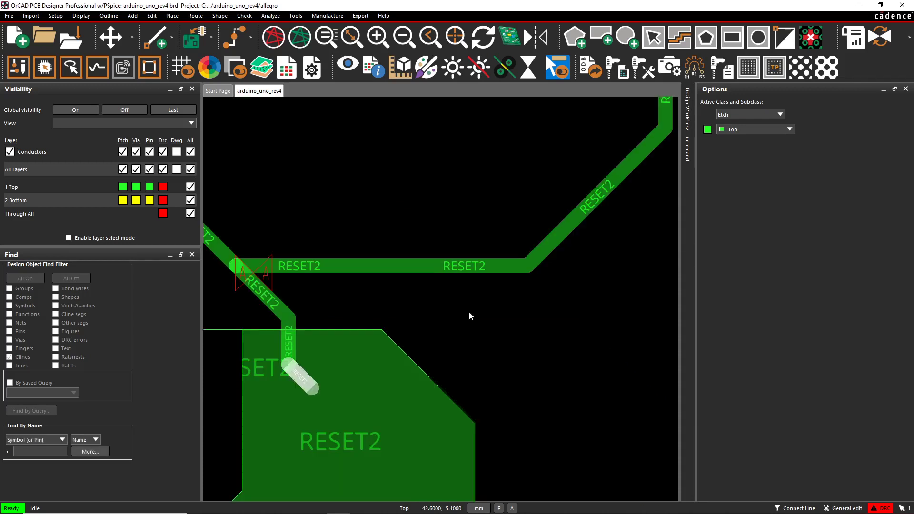
right_click(469, 315)
left_click(436, 312)
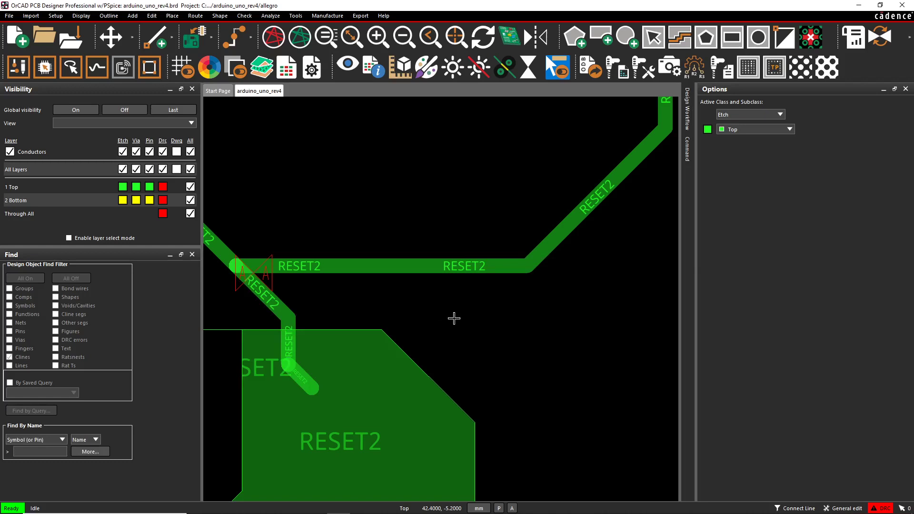
- Highlight the RESET2 connect line running horizontally from the junction and up to the header, then turn the super filter off
left_click(390, 265)
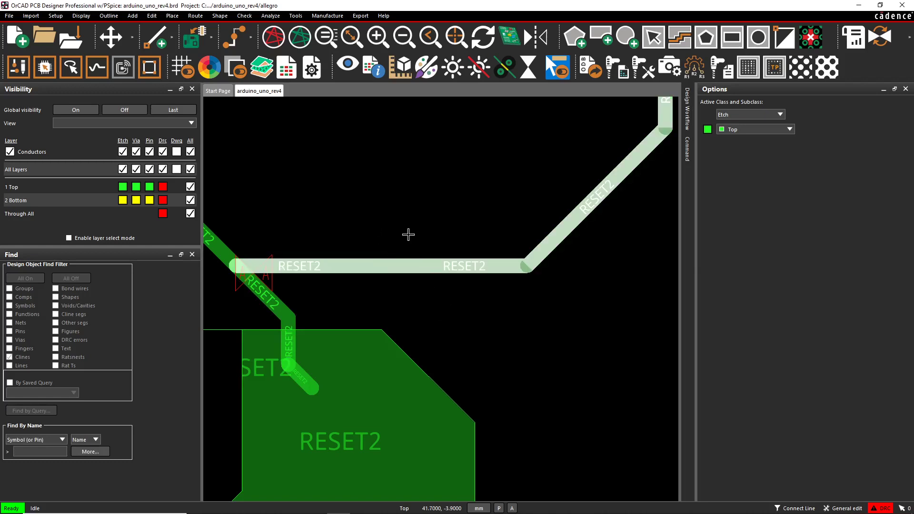
scroll(408, 235, "down", 2)
left_click(483, 220)
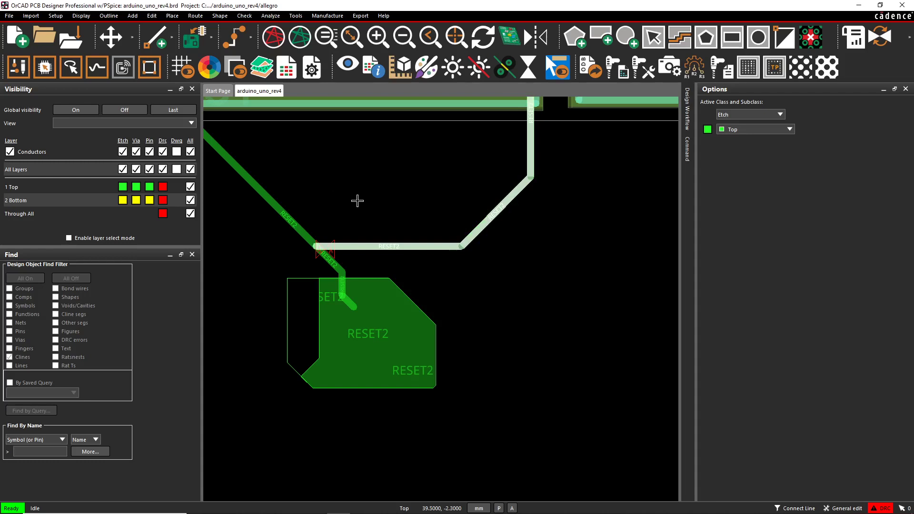
right_click(489, 303)
mouse_move(524, 322)
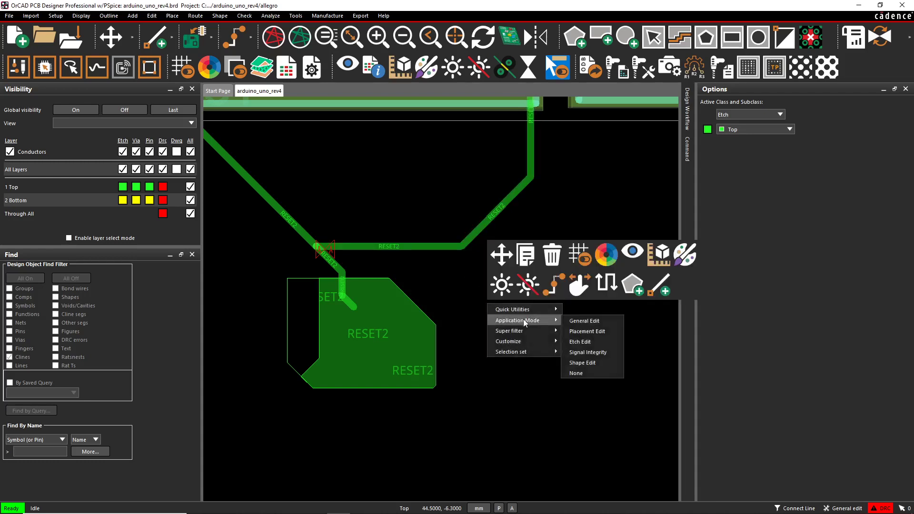
left_click(579, 332)
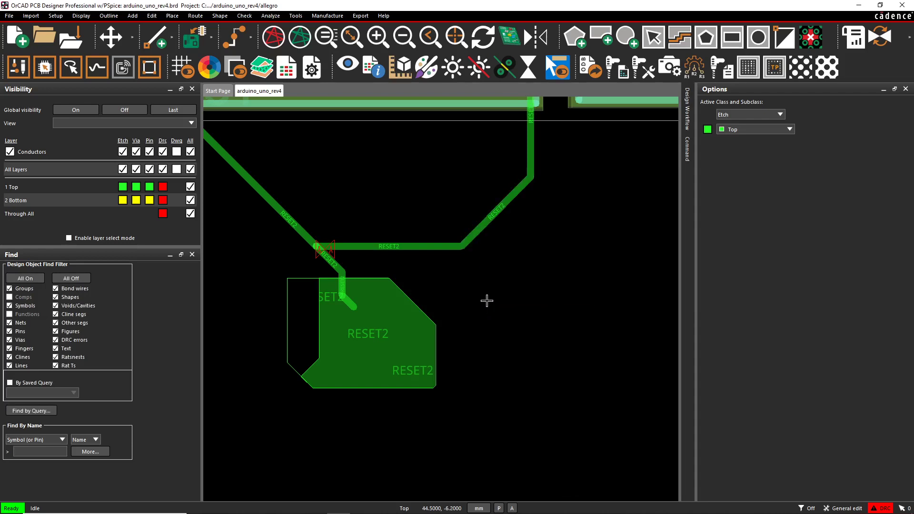
- Set the application mode to Etch Edit and point out the horizontal RESET2 segment above the RESET2 shape
right_click(487, 300)
mouse_move(509, 312)
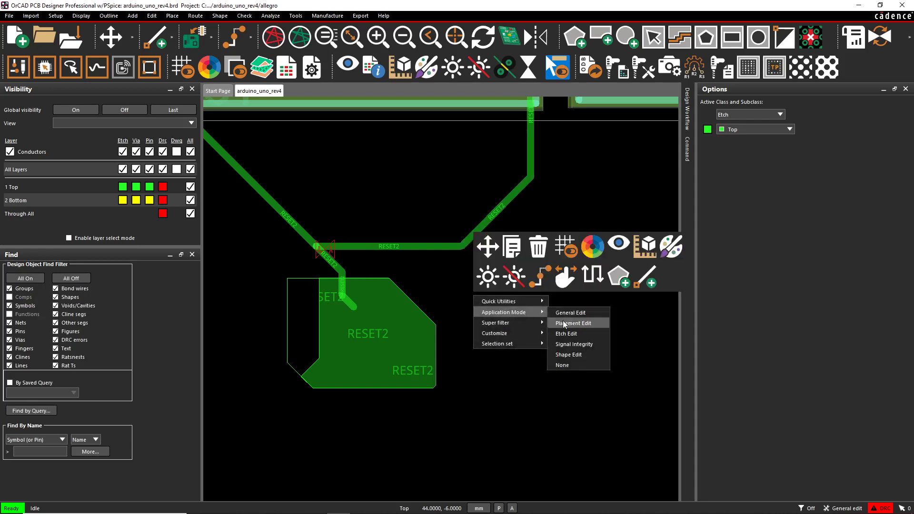
left_click(566, 333)
left_click(410, 246)
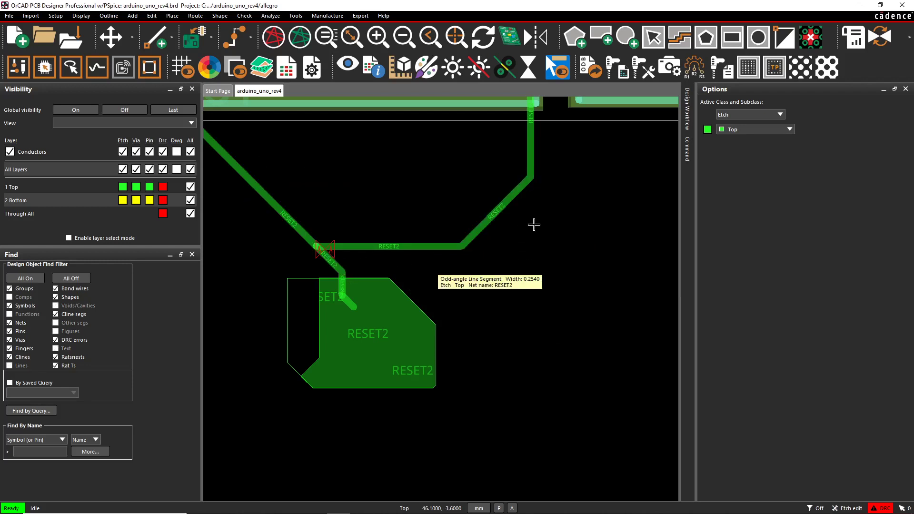
- Set the application mode to General Edit and inspect the long diagonal RESET2 segment below the RESET pin
right_click(525, 258)
mouse_move(559, 275)
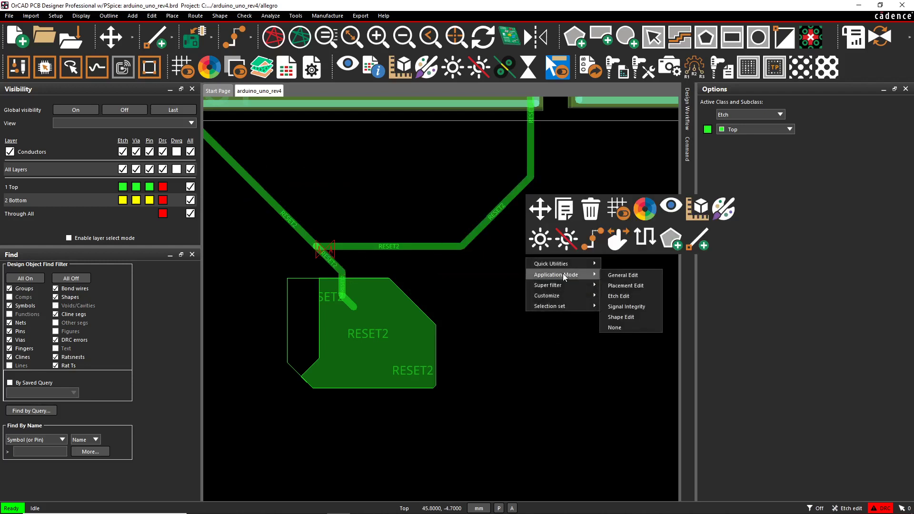
left_click(621, 276)
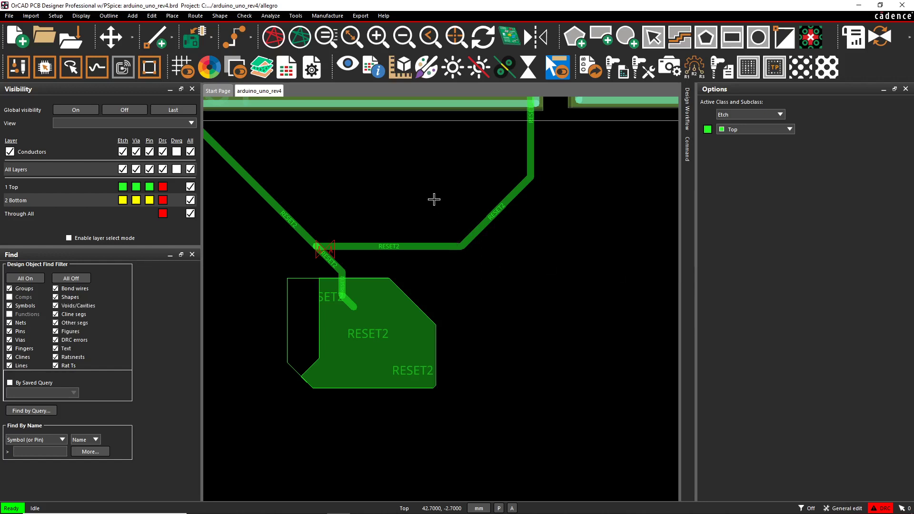
scroll(433, 198, "down", 3)
scroll(379, 175, "up", 5)
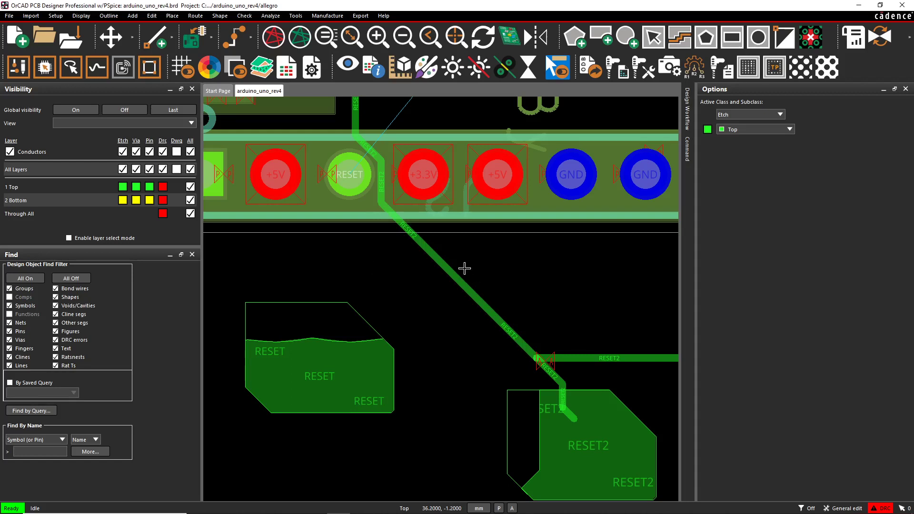
mouse_move(448, 274)
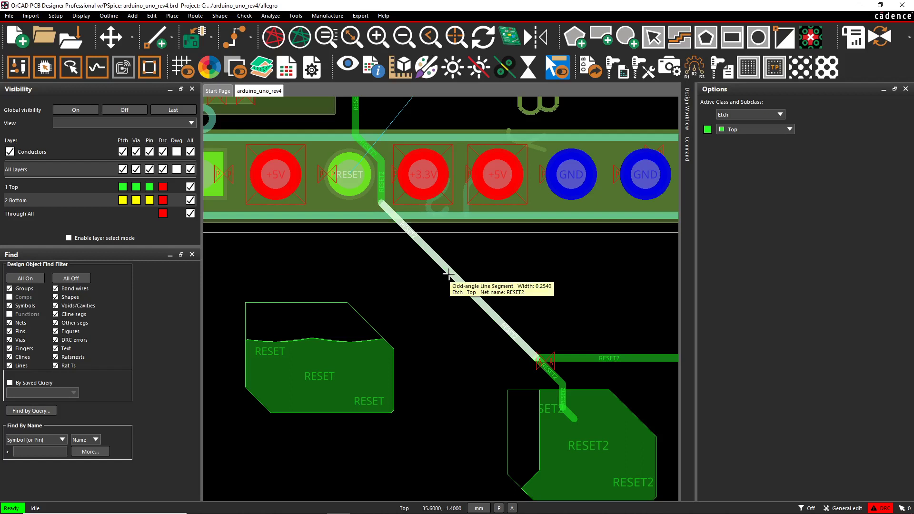